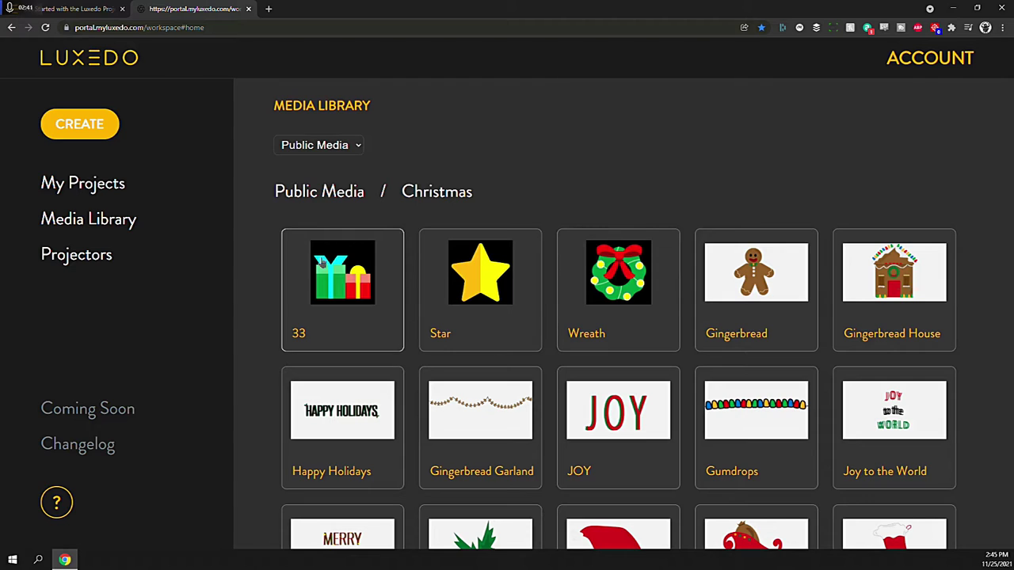
# Switch the media library from public media to your own media and look through the christmas folder.
pyautogui.click(325, 145)
pyautogui.click(324, 163)
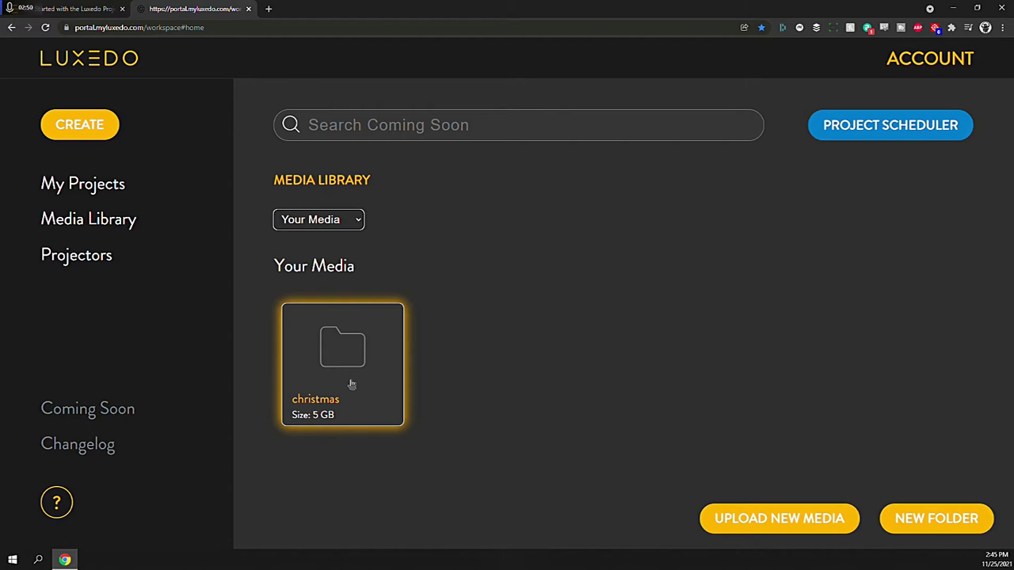
pyautogui.click(349, 325)
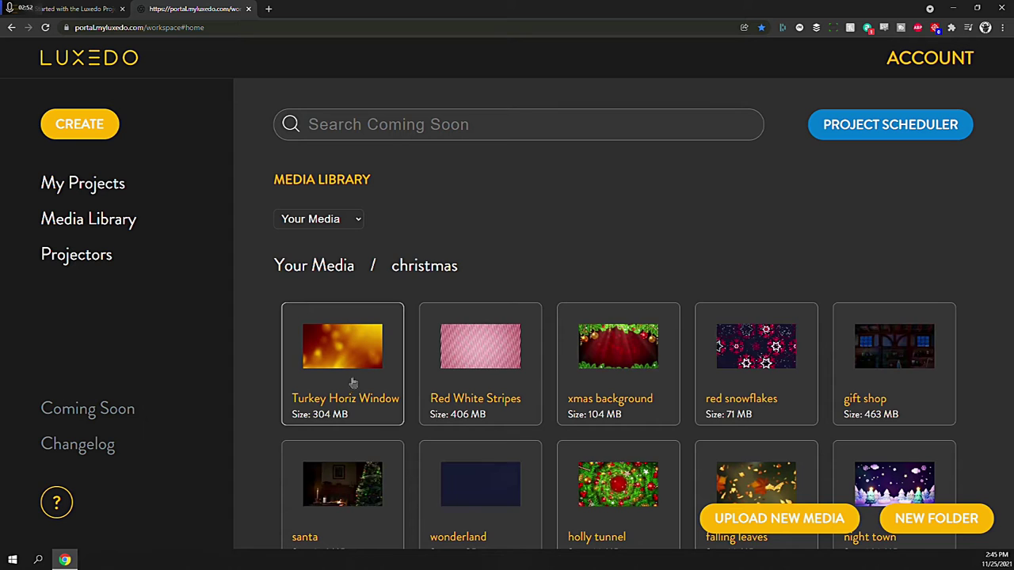
pyautogui.scroll(-2, 487, 324)
pyautogui.scroll(-1, 487, 323)
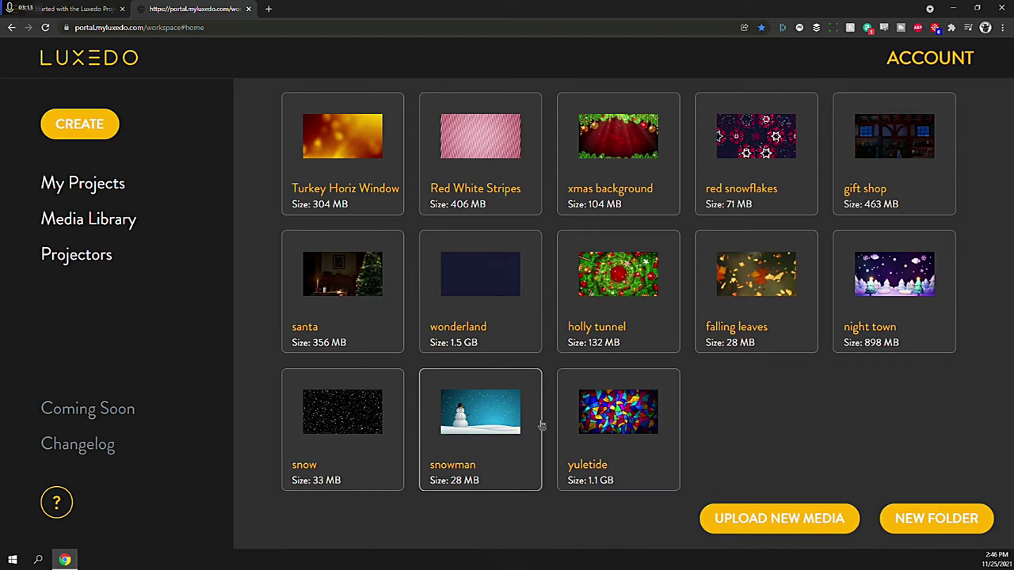
# Open the Demo project from the Sandbox folder of your projects in the editor.
pyautogui.click(107, 182)
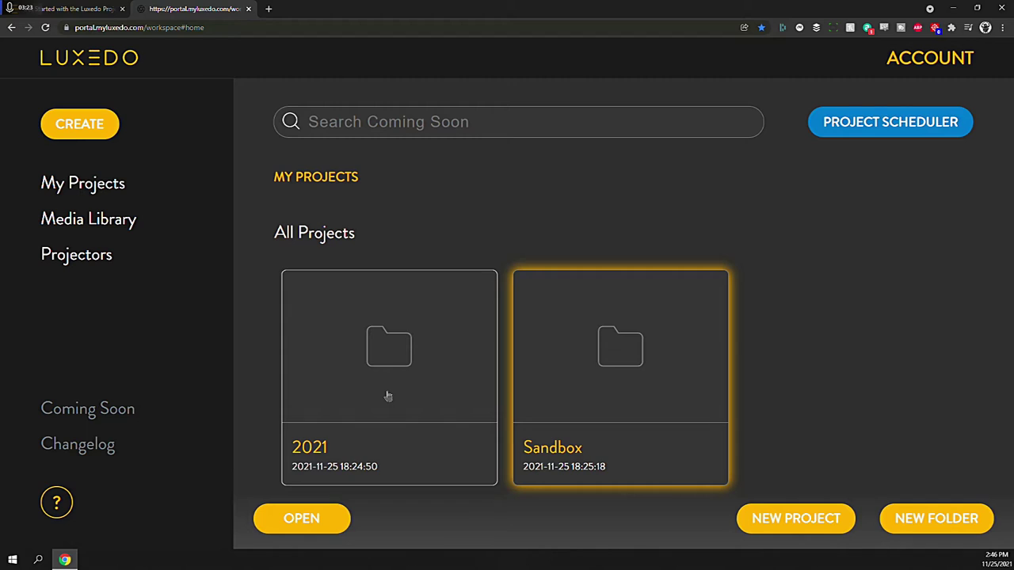
pyautogui.doubleClick(610, 390)
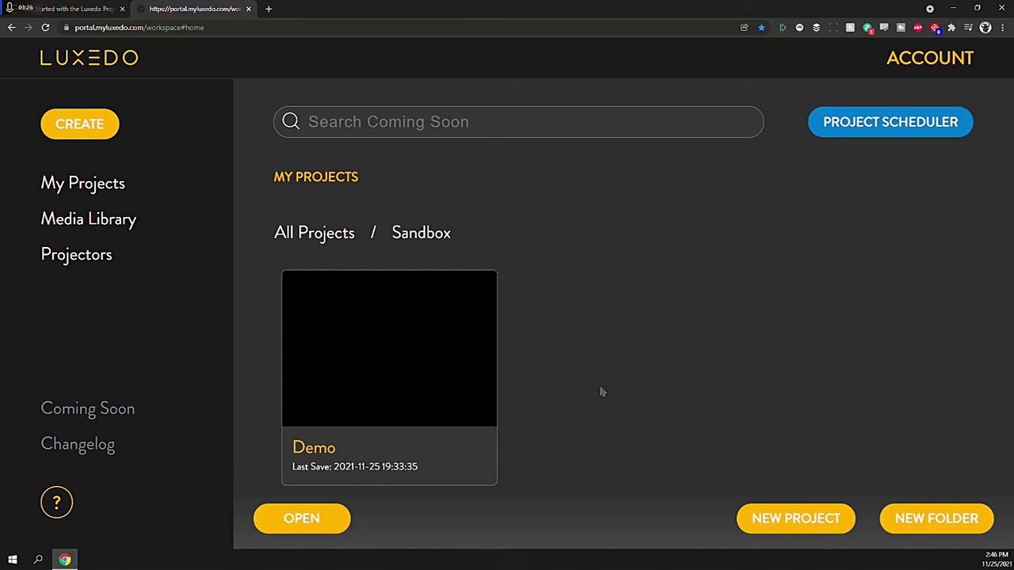
pyautogui.doubleClick(356, 358)
pyautogui.doubleClick(402, 351)
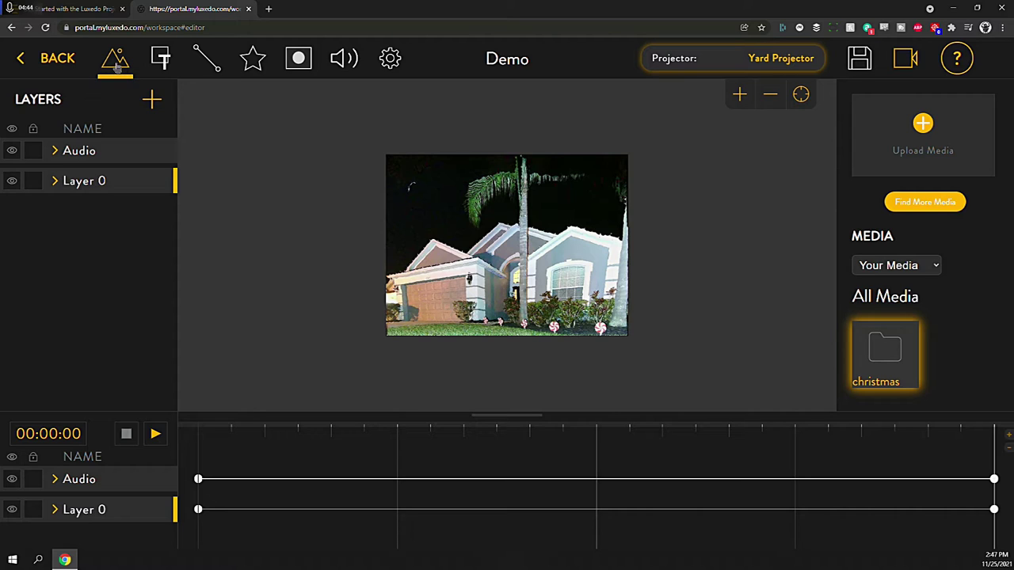
# Examine the editor's shapes and text, paths, effects, masks, audio and project settings, including the available brightness modifiers.
pyautogui.click(164, 61)
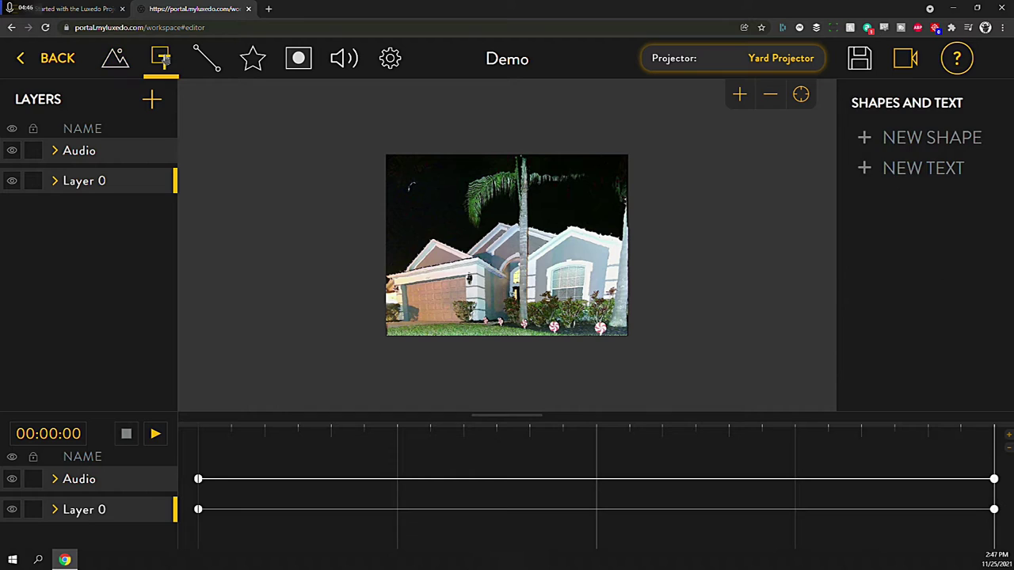
pyautogui.click(210, 64)
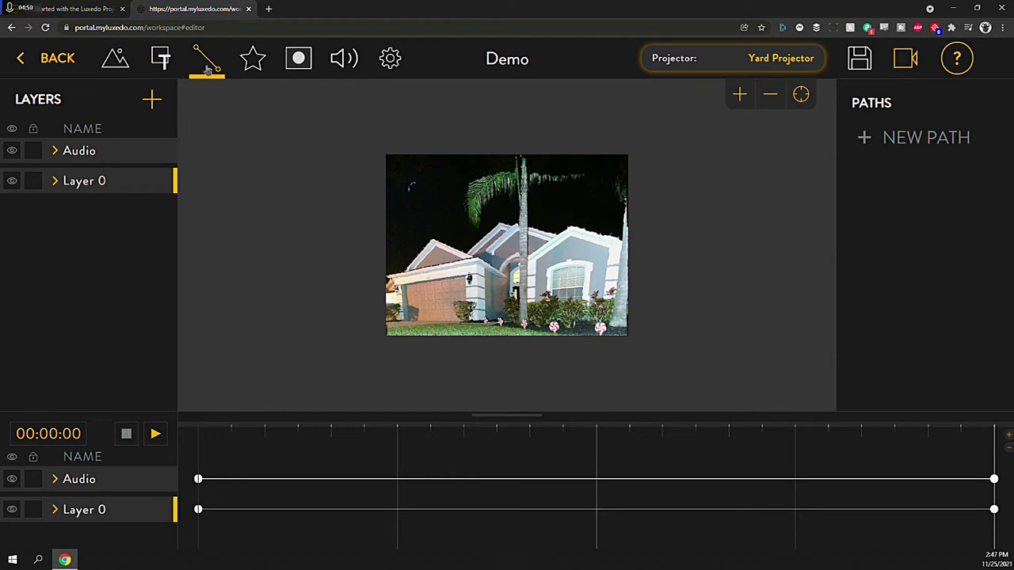
pyautogui.click(250, 65)
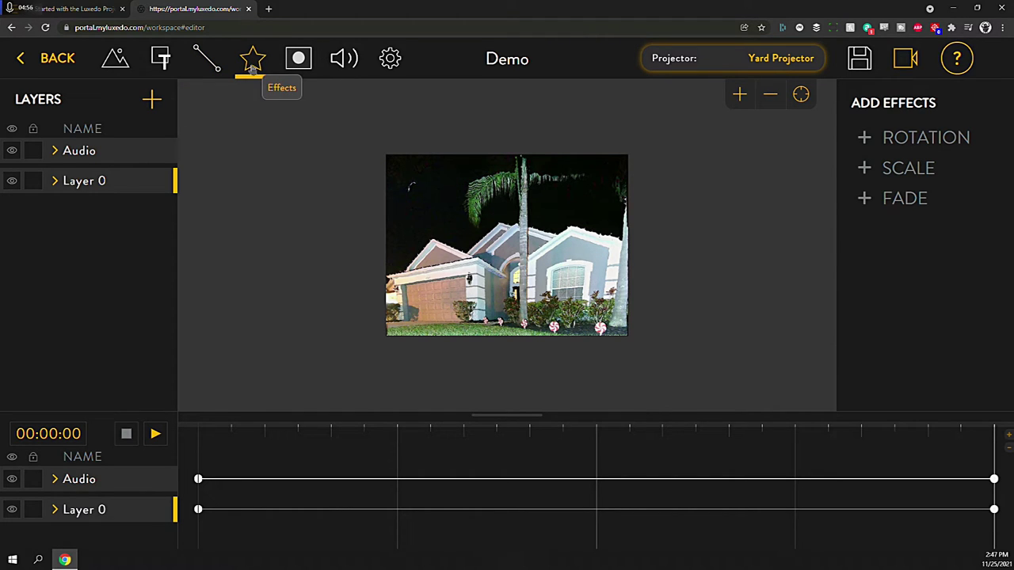
pyautogui.click(300, 67)
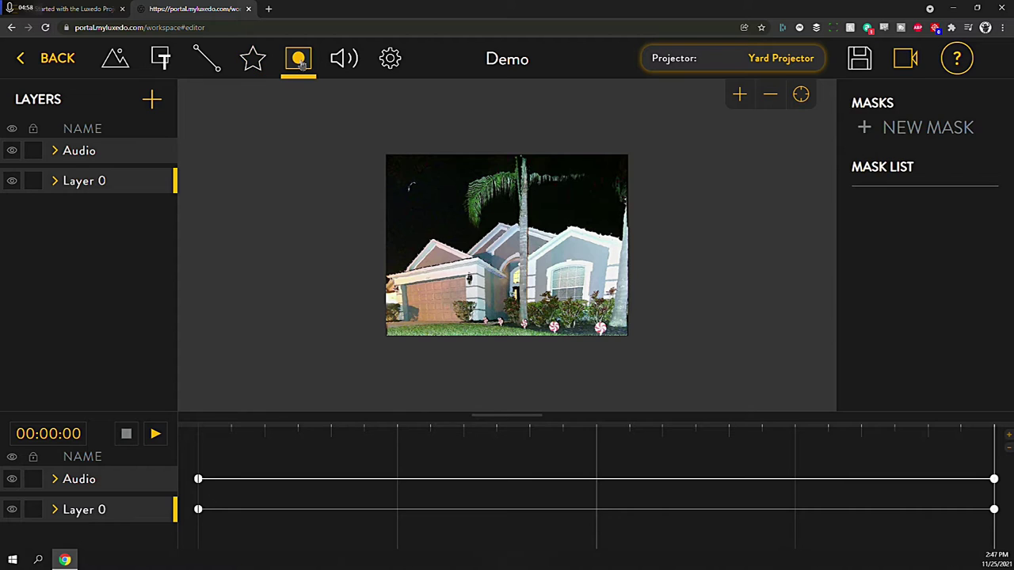
pyautogui.click(340, 63)
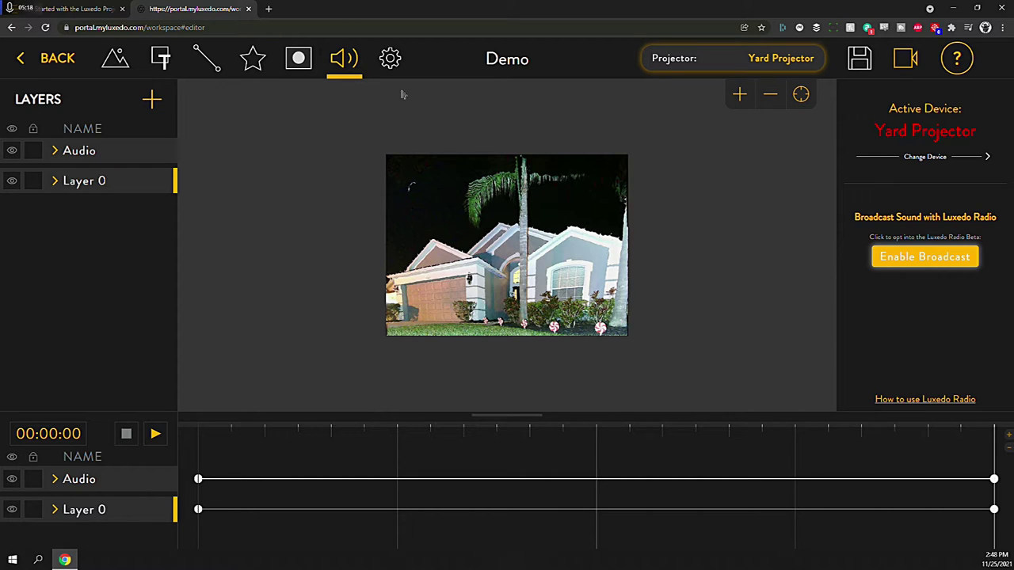
pyautogui.click(396, 63)
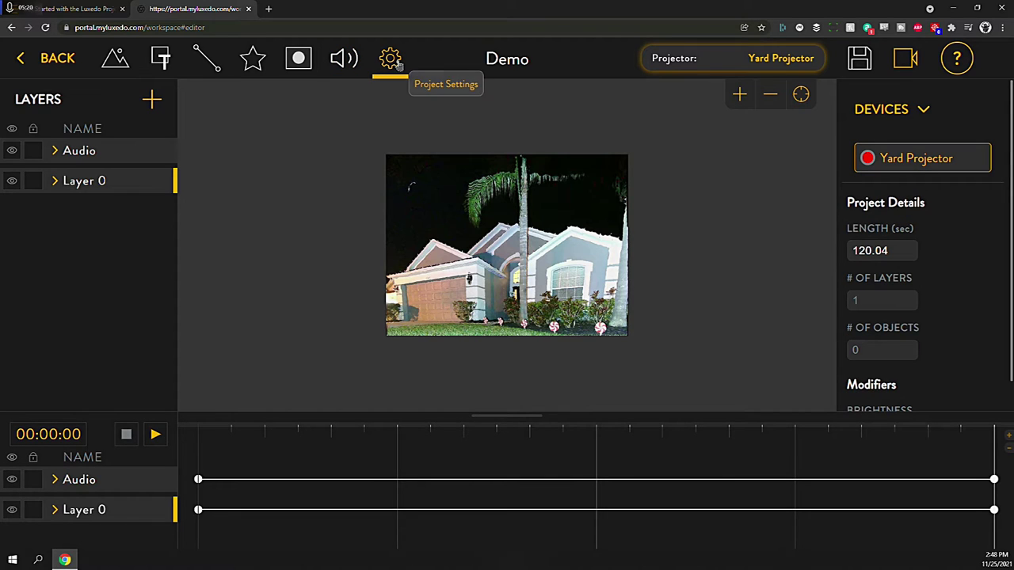
pyautogui.scroll(-1, 973, 249)
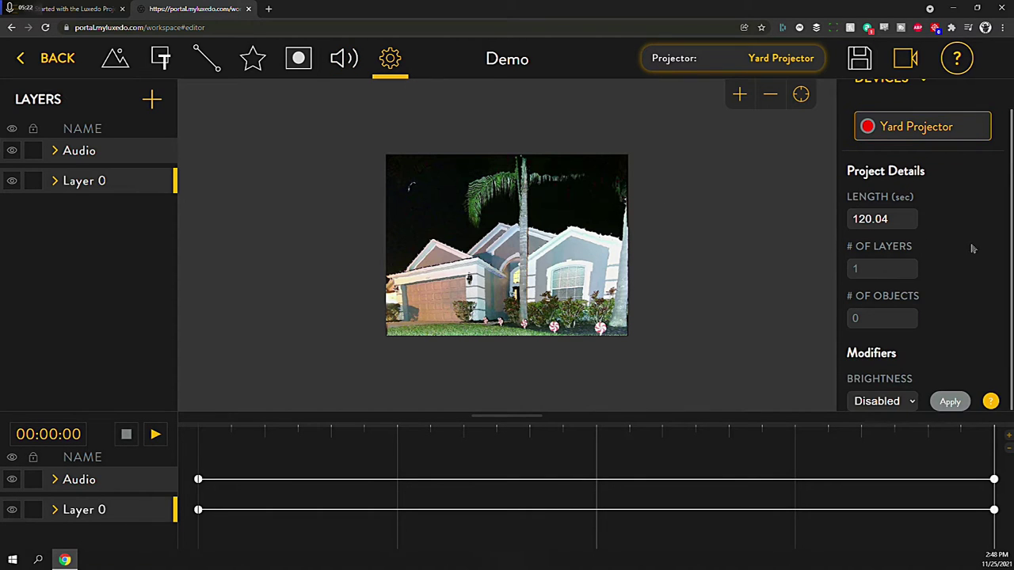
pyautogui.click(912, 402)
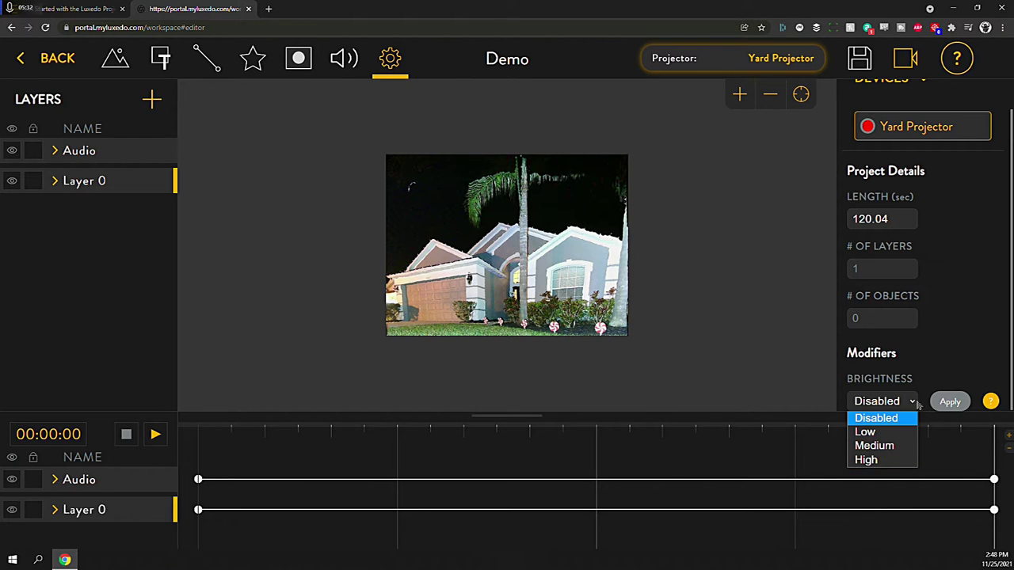
pyautogui.click(957, 348)
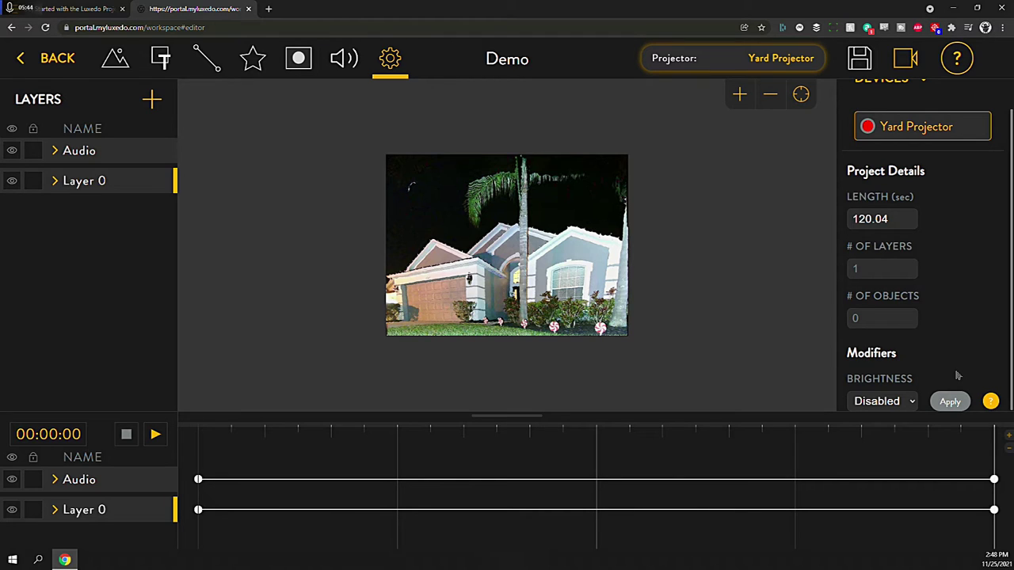
# Enlarge the house photo on the canvas and make the timeline area slightly taller.
pyautogui.click(750, 61)
pyautogui.click(761, 60)
pyautogui.click(739, 95)
pyautogui.moveTo(754, 284); pyautogui.dragTo(694, 242)
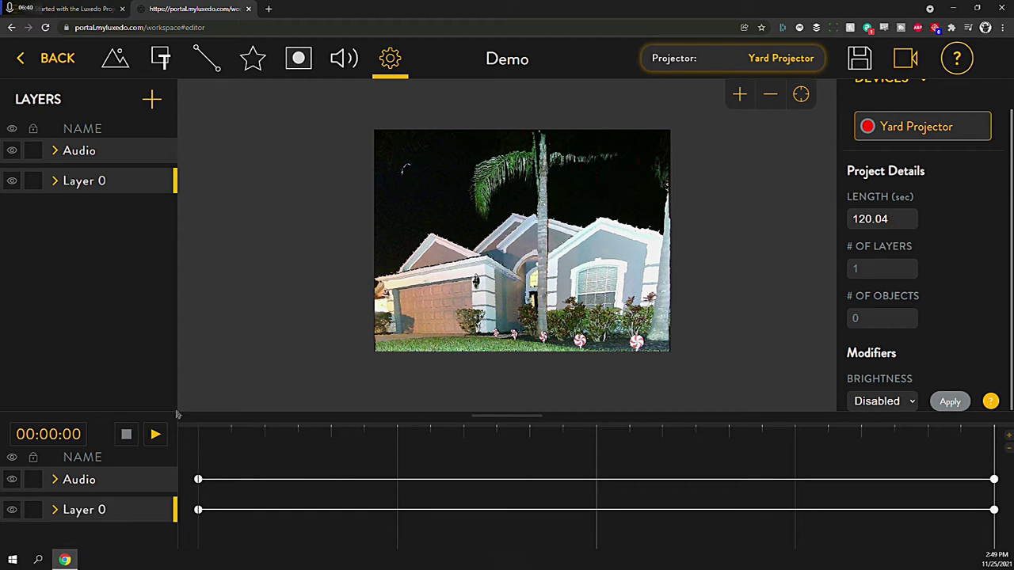
pyautogui.moveTo(509, 415); pyautogui.dragTo(512, 388)
pyautogui.moveTo(514, 385)
pyautogui.mouseDown()
pyautogui.moveTo(511, 409)
pyautogui.moveTo(508, 397)
pyautogui.mouseUp()
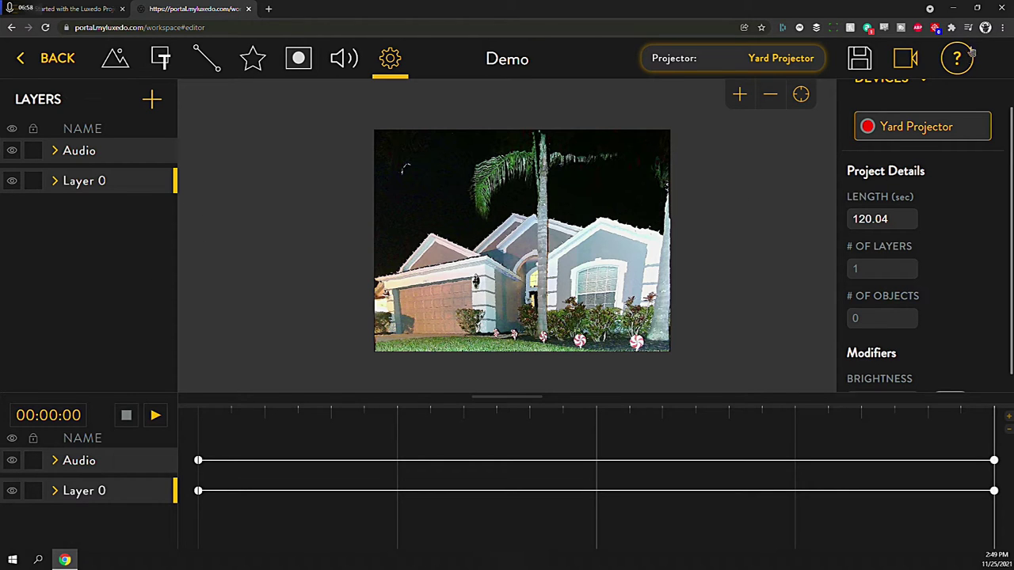
# Reduce the browser window to a smaller size and maximize it again.
pyautogui.click(980, 8)
pyautogui.moveTo(992, 89)
pyautogui.mouseDown()
pyautogui.moveTo(331, 135)
pyautogui.moveTo(905, 118)
pyautogui.moveTo(1005, 94)
pyautogui.mouseUp()
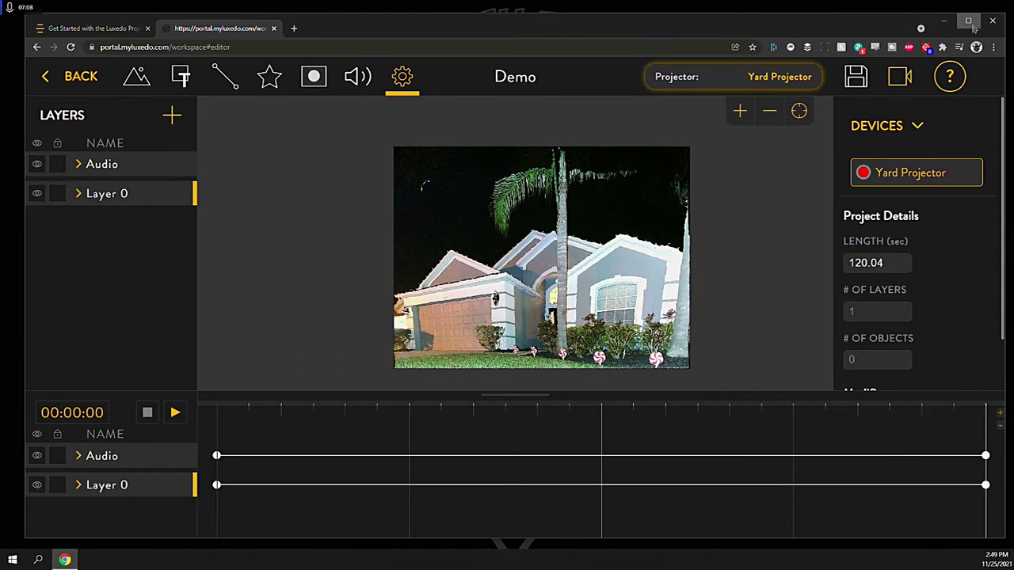
pyautogui.click(968, 20)
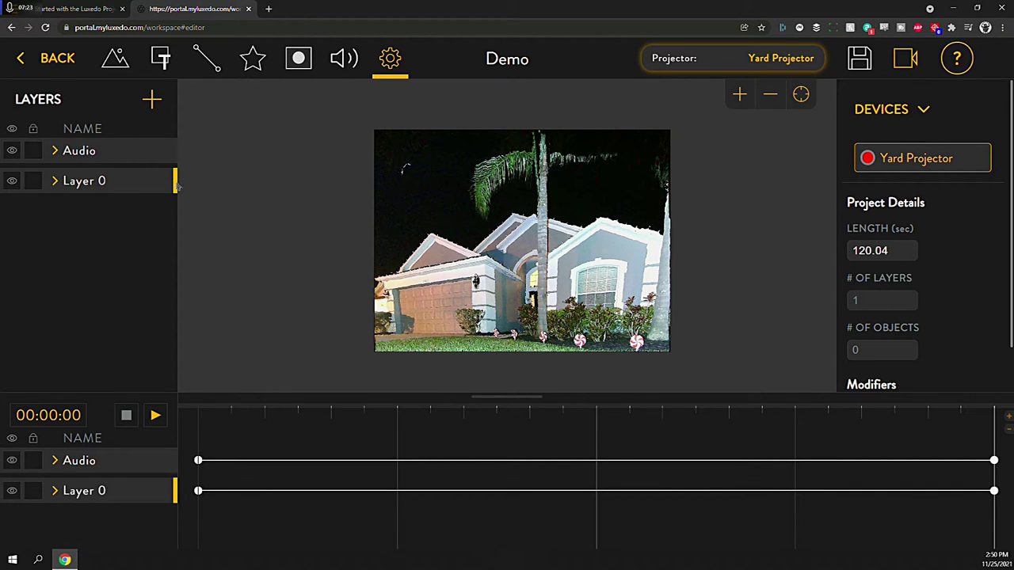
# Rename Layer 0 as trim.
pyautogui.rightClick(109, 183)
pyautogui.click(150, 210)
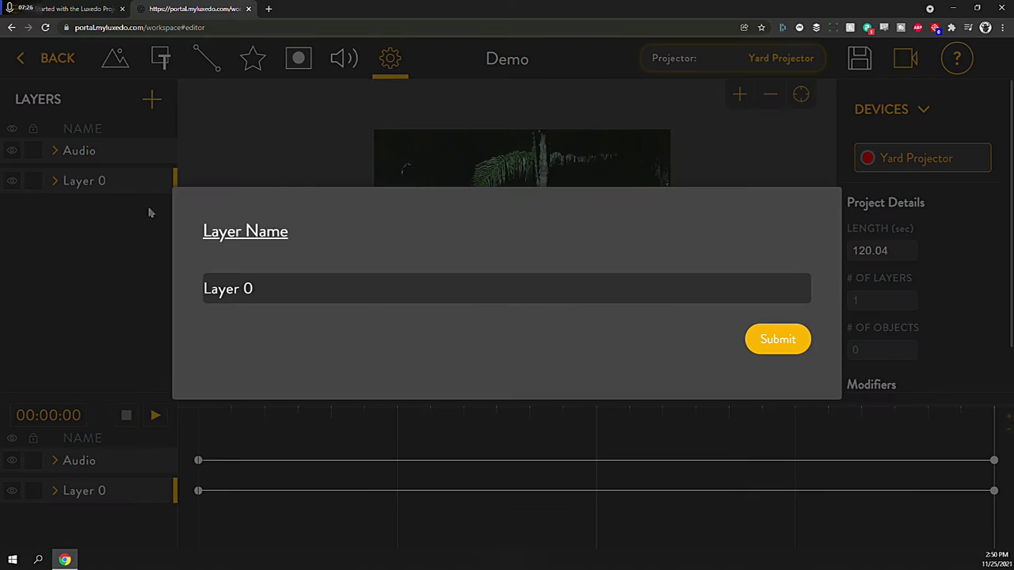
pyautogui.tripleClick(260, 283)
pyautogui.write('trim')
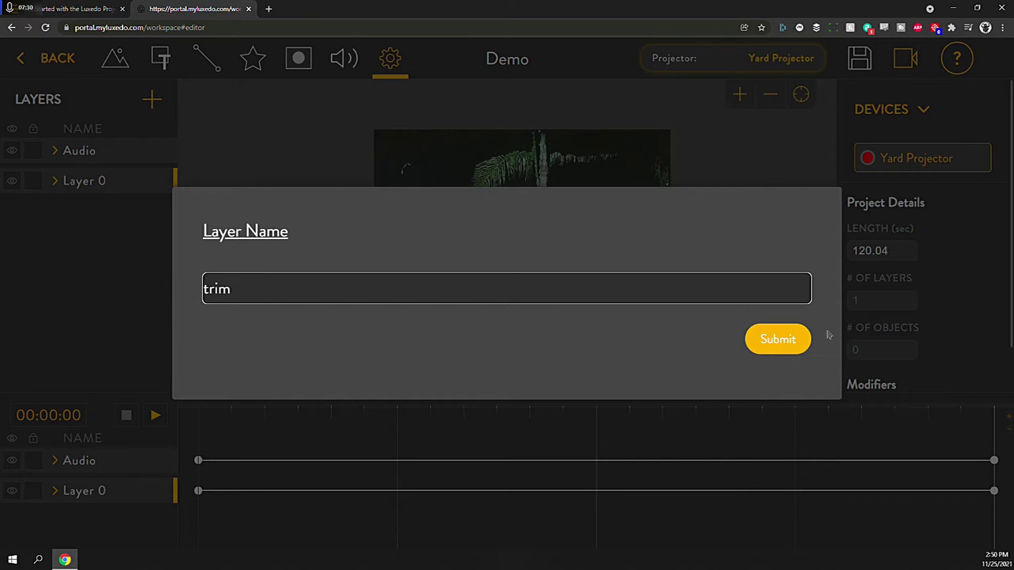
pyautogui.click(789, 341)
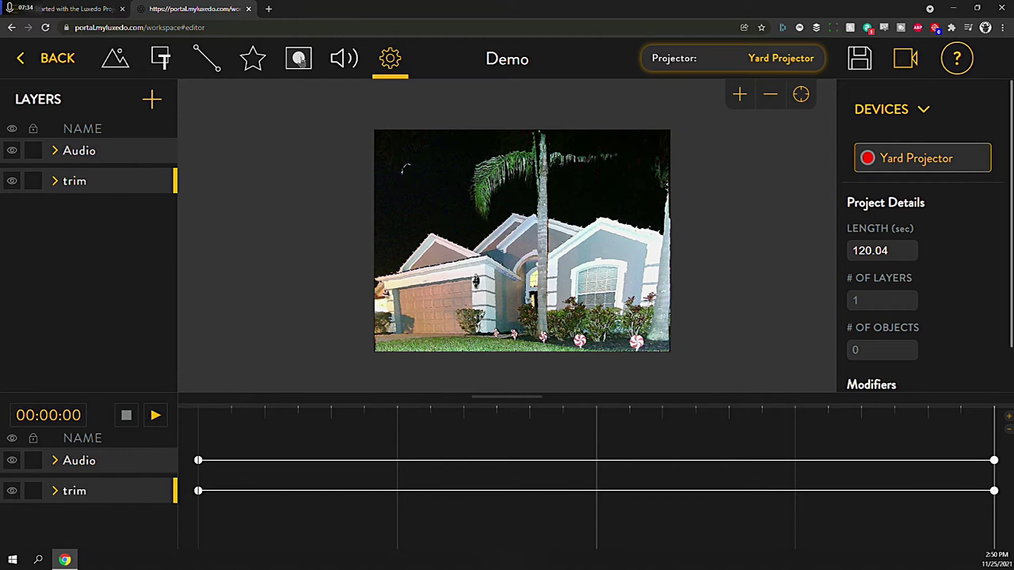
# Create a mask with the Trace shape, outlining the sloped roof trim of the gable above the garage as a closed polygon.
pyautogui.click(299, 61)
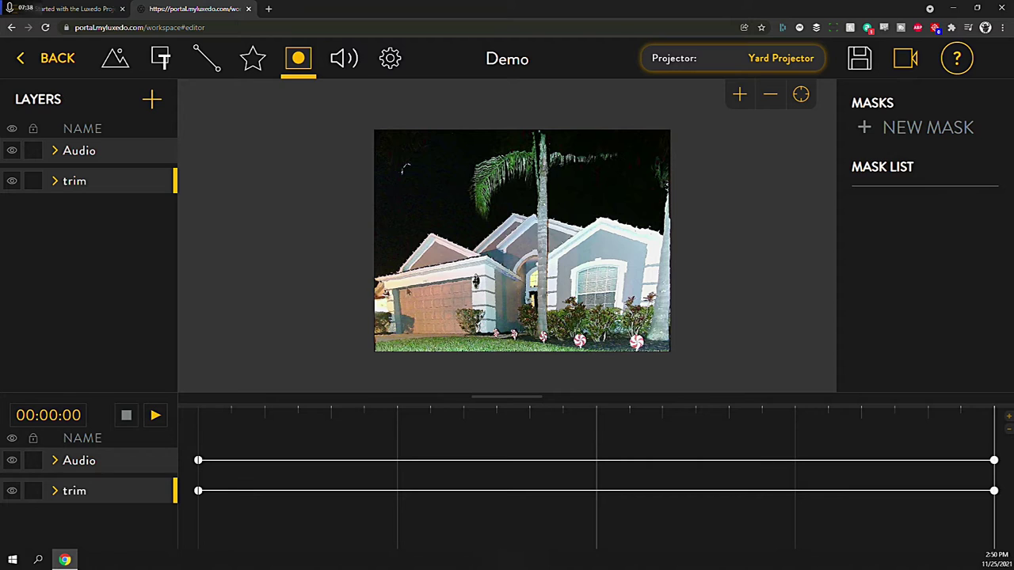
pyautogui.click(869, 130)
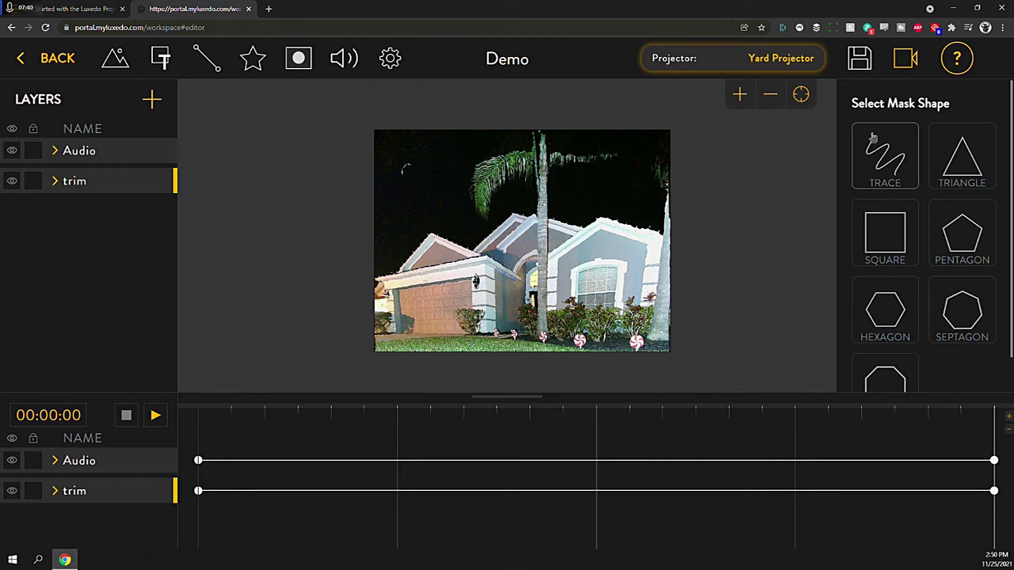
pyautogui.click(896, 169)
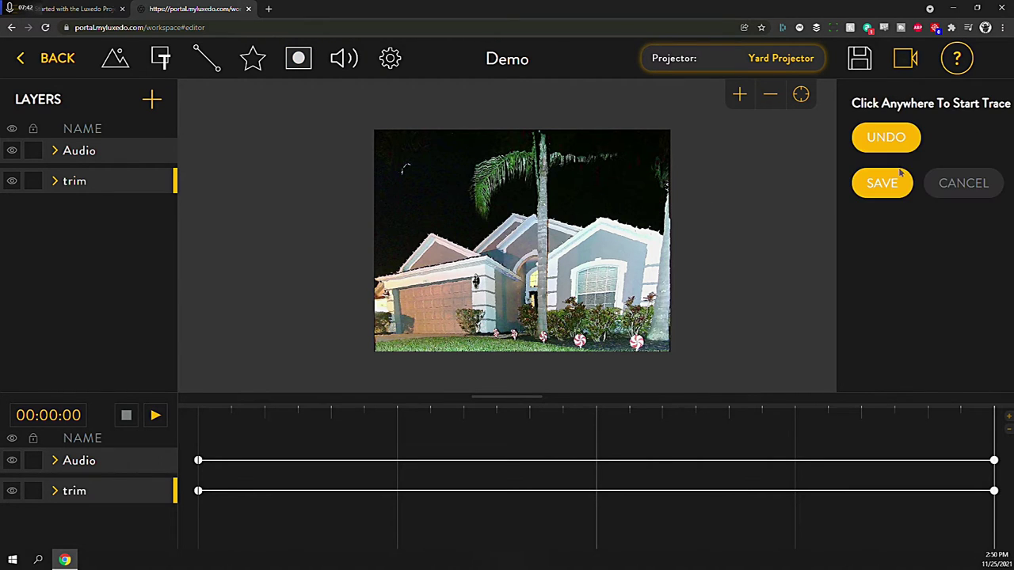
pyautogui.scroll(5, 385, 305)
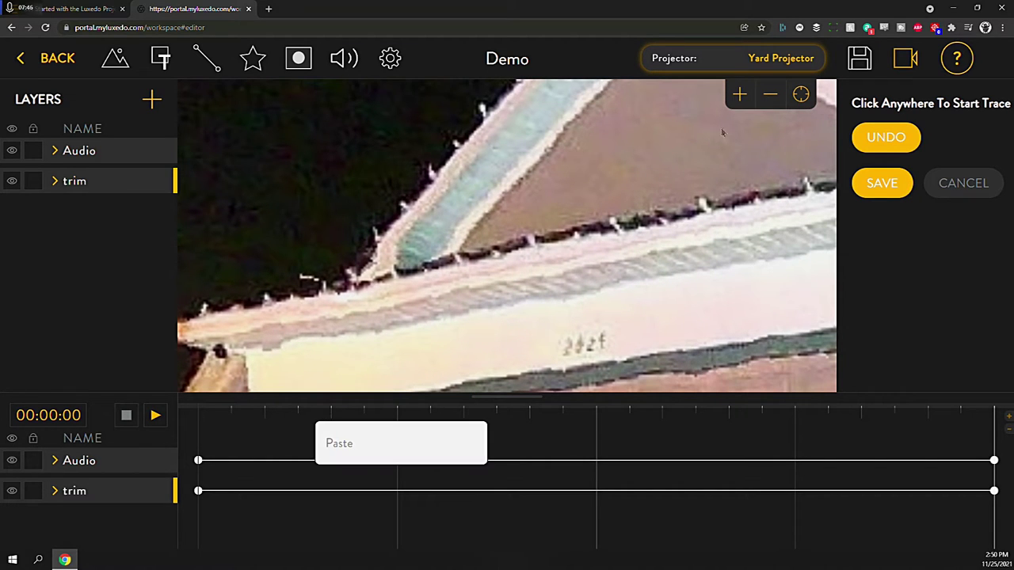
pyautogui.click(771, 95)
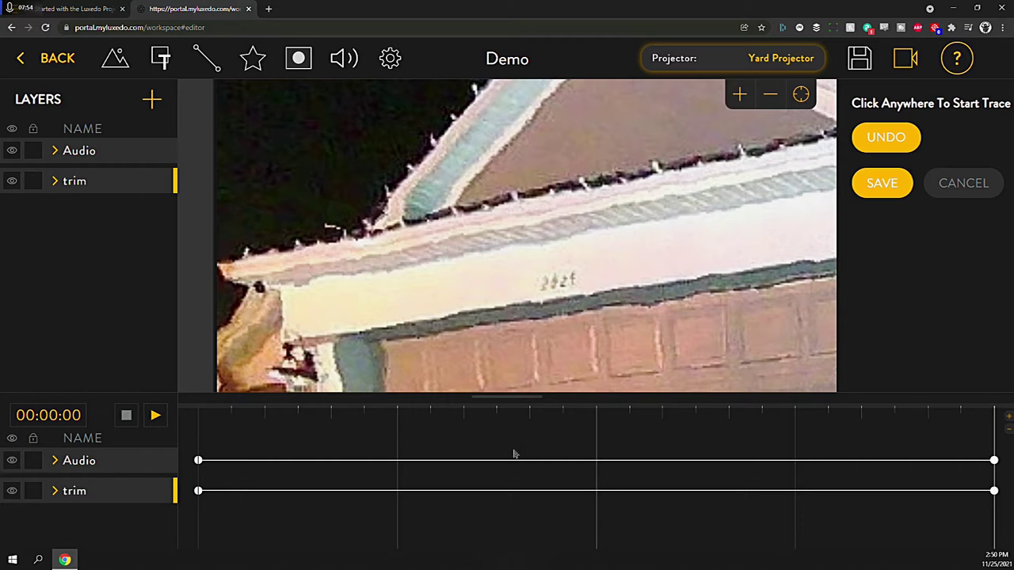
pyautogui.moveTo(516, 398); pyautogui.dragTo(519, 458)
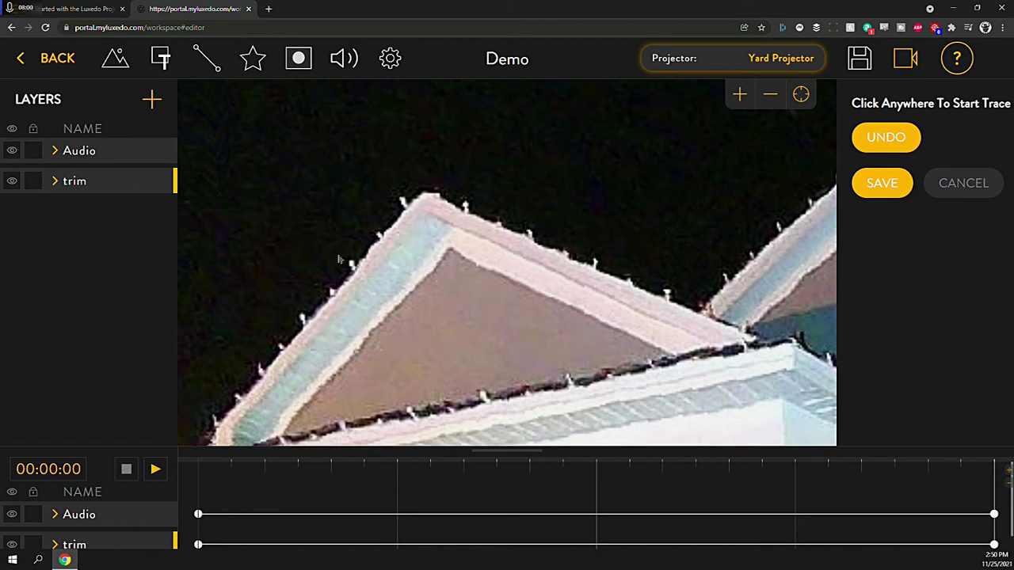
pyautogui.click(419, 178)
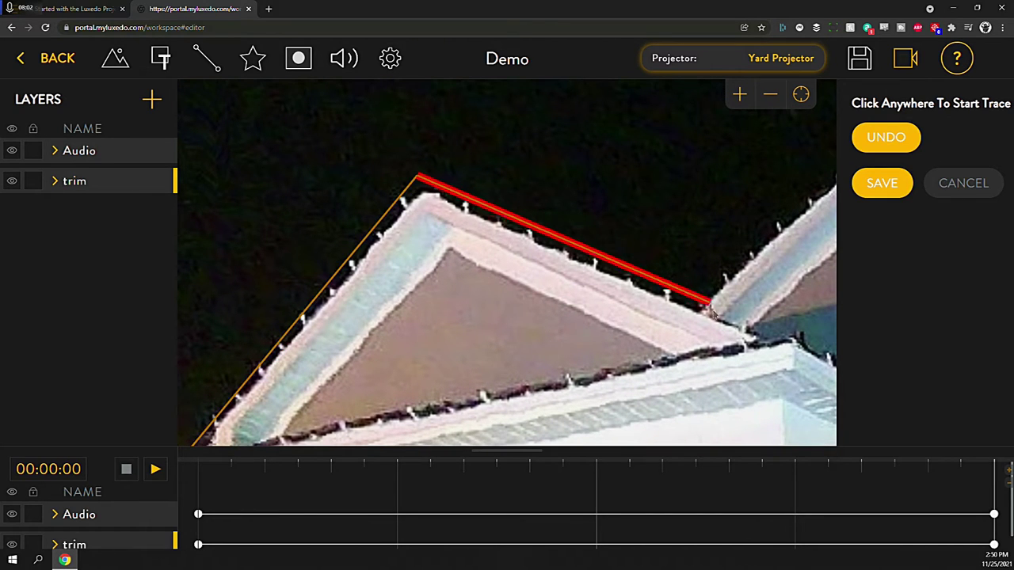
pyautogui.click(769, 337)
pyautogui.click(665, 361)
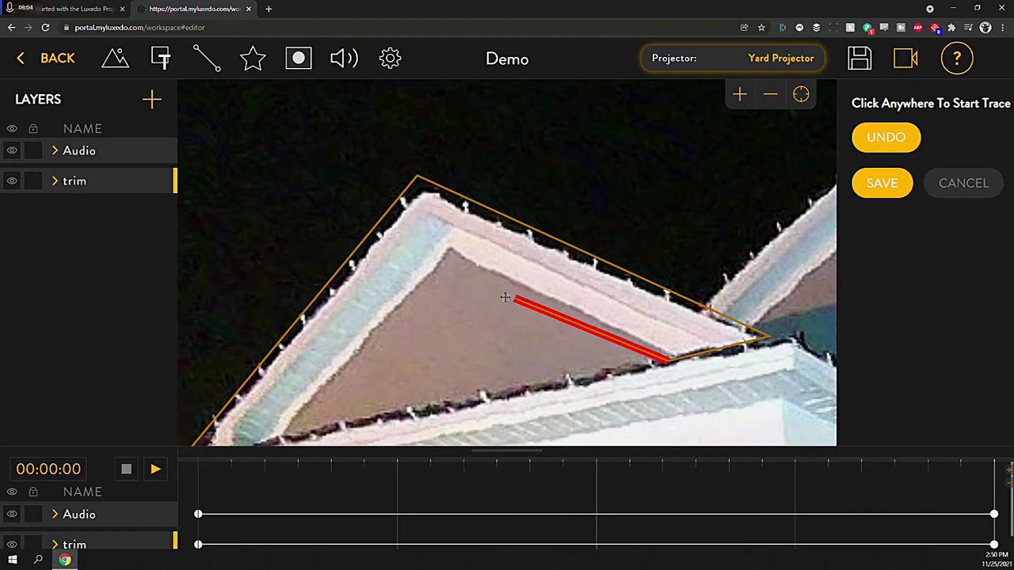
pyautogui.click(449, 256)
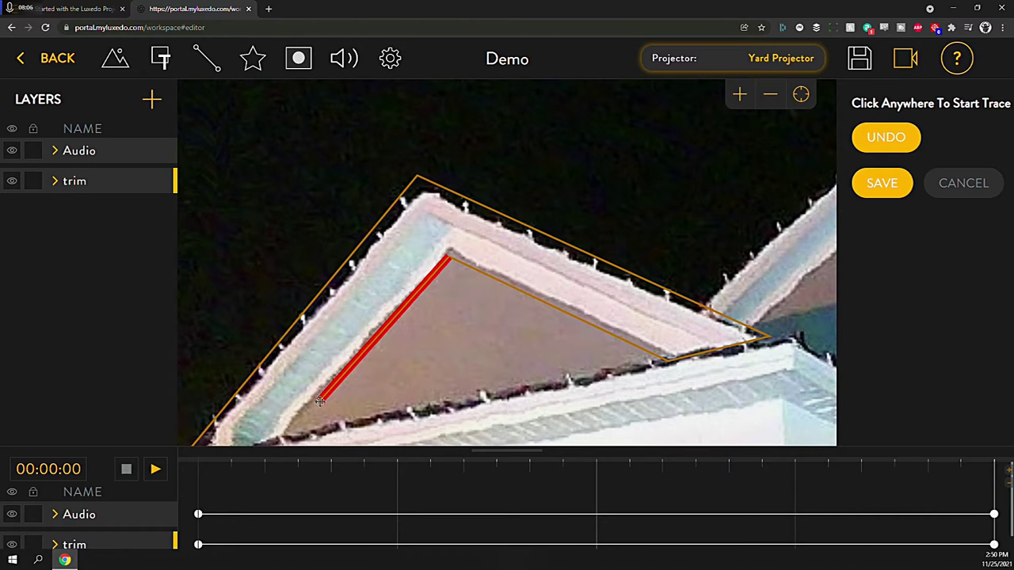
pyautogui.moveTo(317, 396); pyautogui.dragTo(428, 250)
pyautogui.click(431, 244)
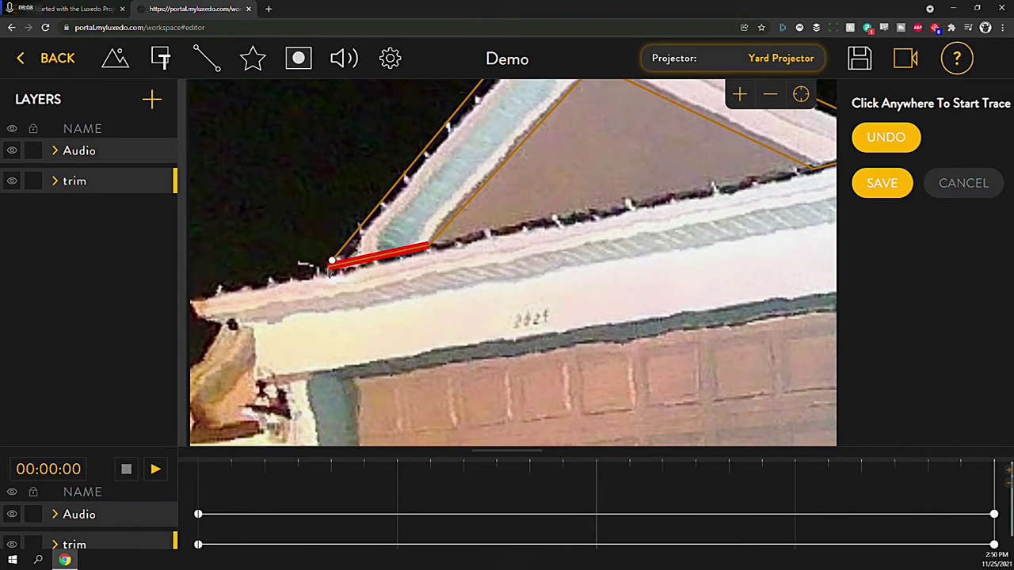
pyautogui.click(332, 260)
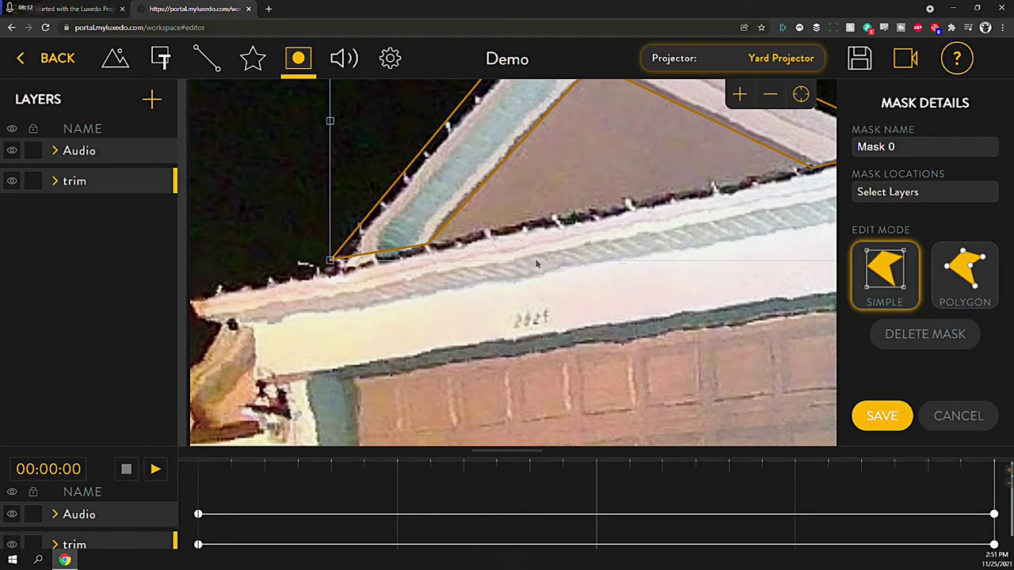
pyautogui.scroll(-5, 411, 329)
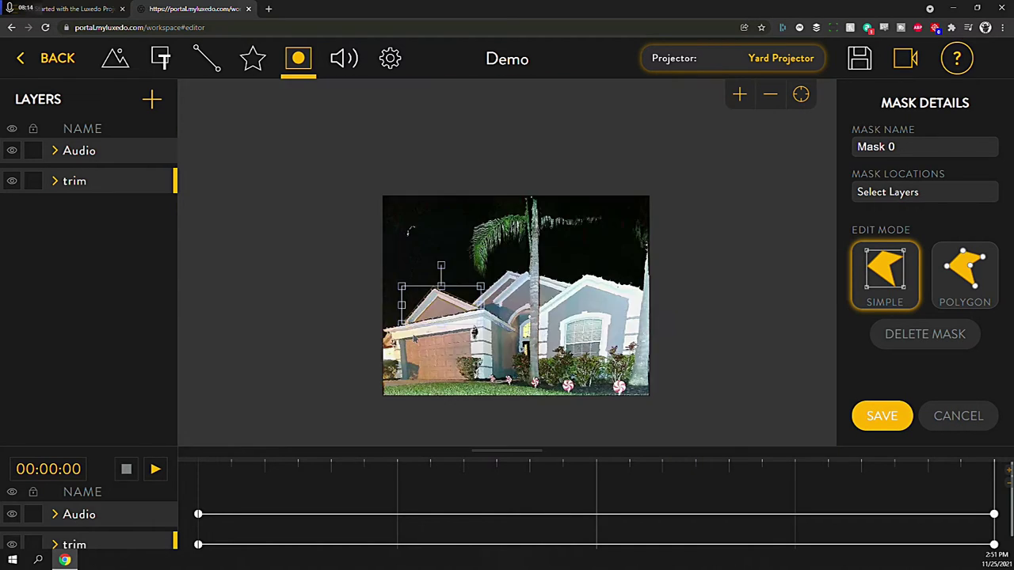
pyautogui.scroll(5, 421, 328)
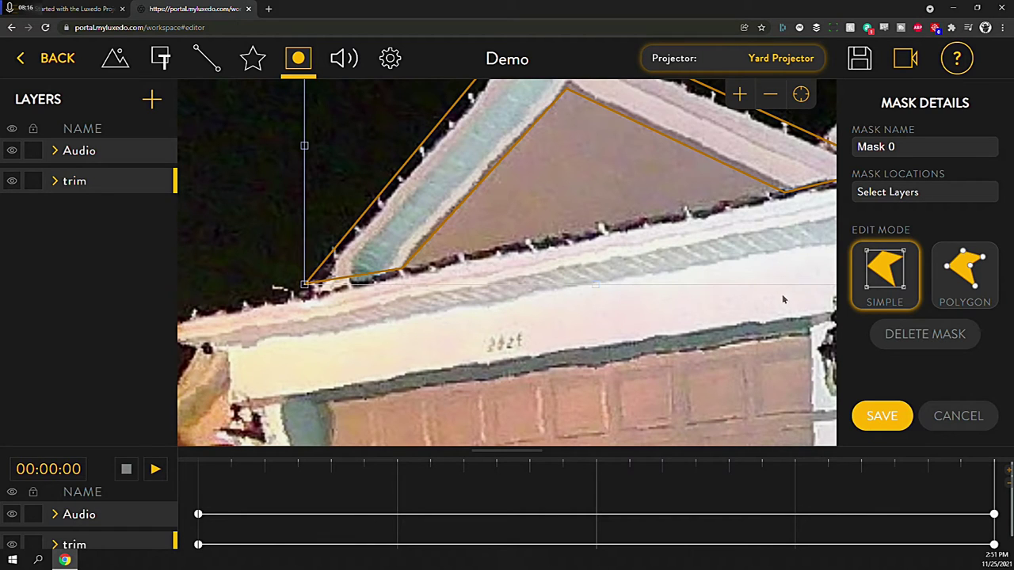
# Put the garage gable mask in Polygon edit mode and fine-tune the corner point at its lower-left end.
pyautogui.click(973, 278)
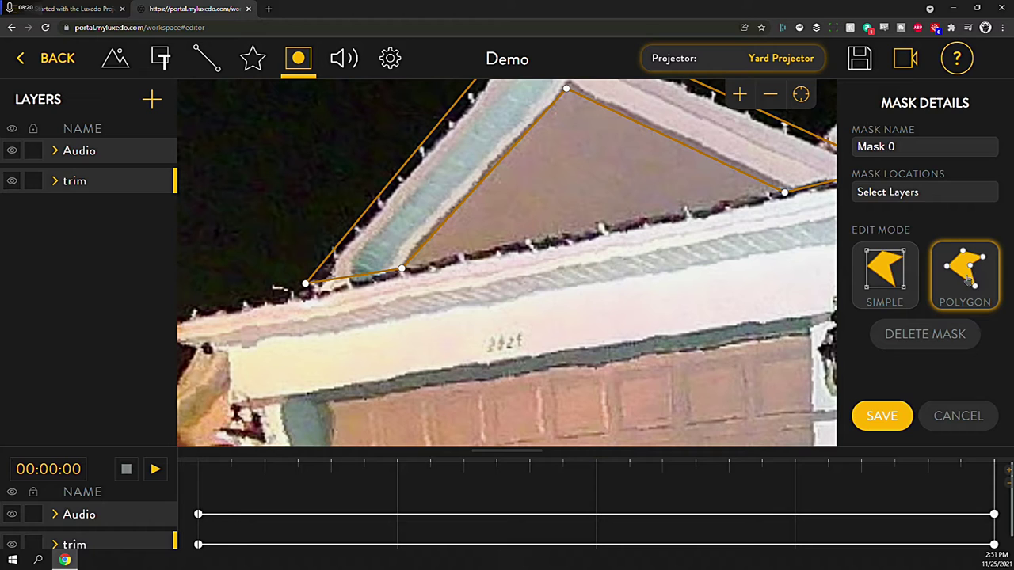
pyautogui.moveTo(305, 284); pyautogui.dragTo(303, 292)
pyautogui.moveTo(544, 214); pyautogui.dragTo(388, 338)
pyautogui.moveTo(666, 181); pyautogui.dragTo(339, 246)
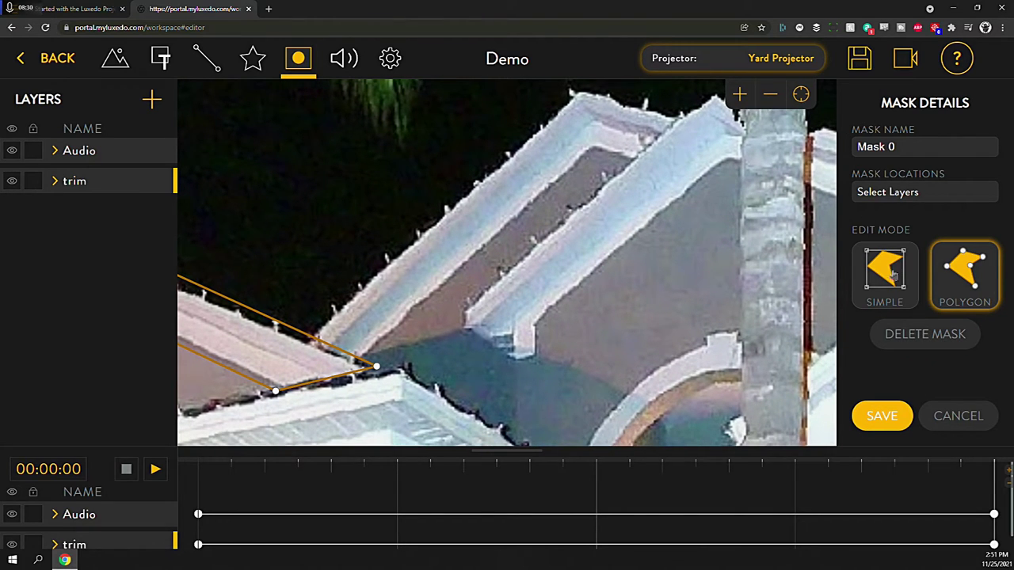
# Name the mask garage eve, assign it to the trim layer and save it.
pyautogui.moveTo(907, 149); pyautogui.dragTo(806, 150)
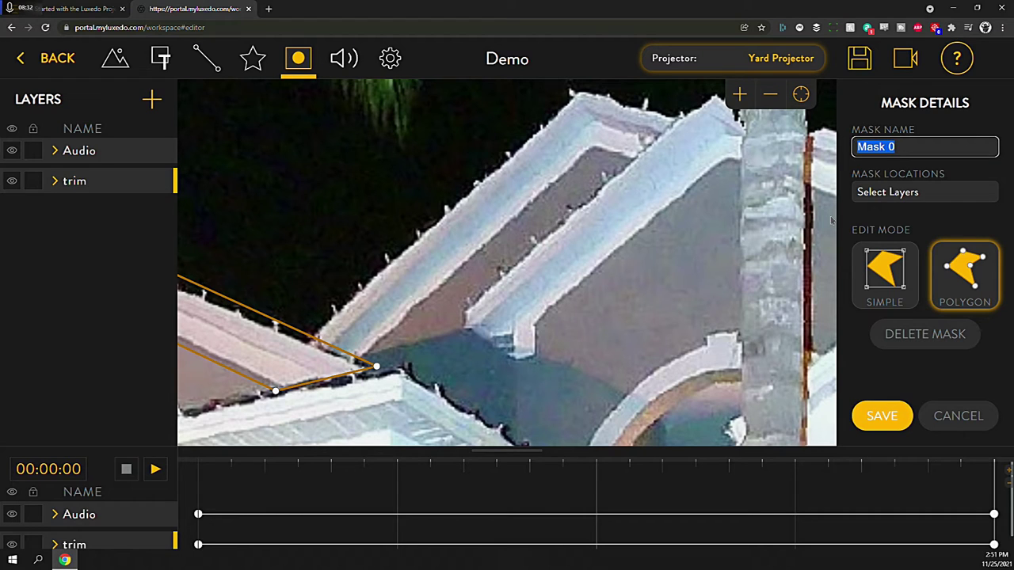
pyautogui.write('garage eve')
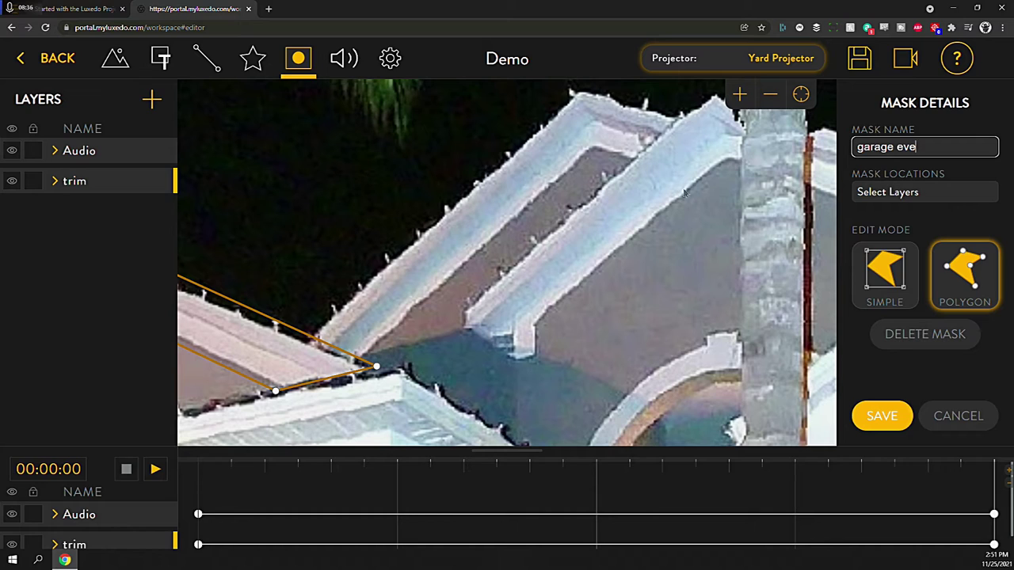
pyautogui.click(912, 199)
pyautogui.click(869, 222)
pyautogui.click(932, 387)
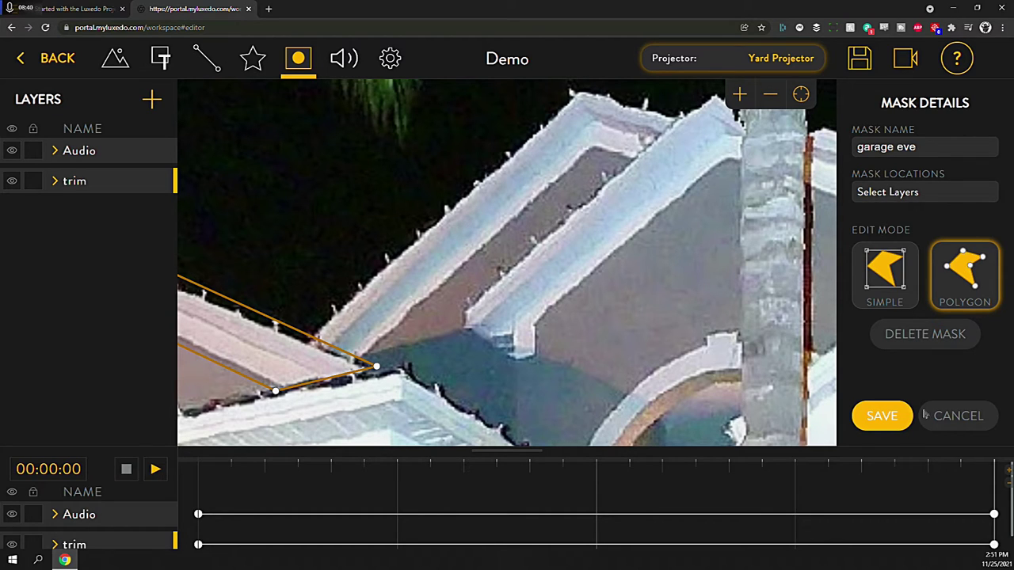
pyautogui.click(885, 418)
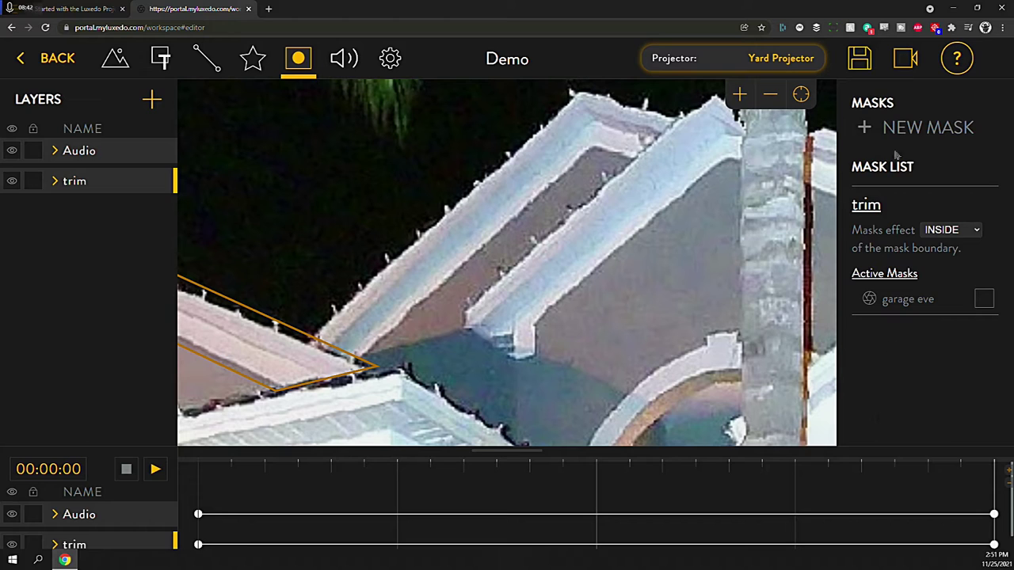
# Start a new Trace mask along the outer roofline of the two middle gables, from the garage gable to the front-right roof.
pyautogui.click(871, 128)
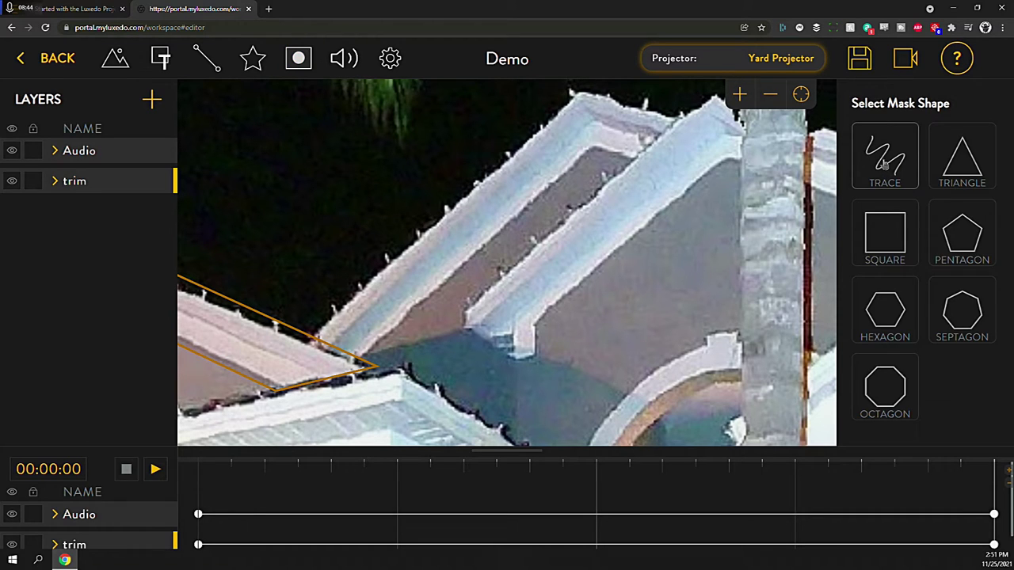
pyautogui.click(881, 163)
pyautogui.click(298, 335)
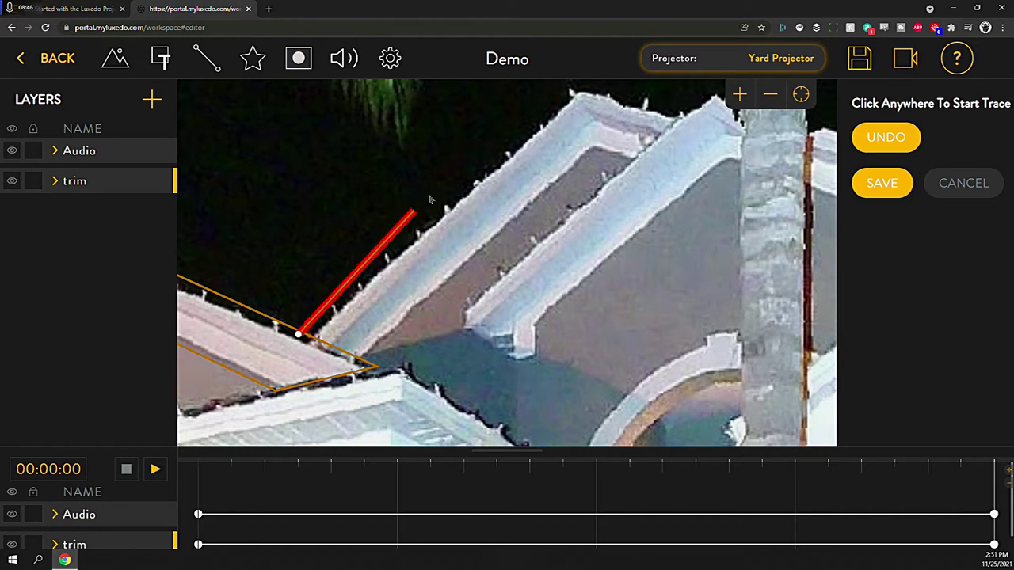
pyautogui.click(576, 90)
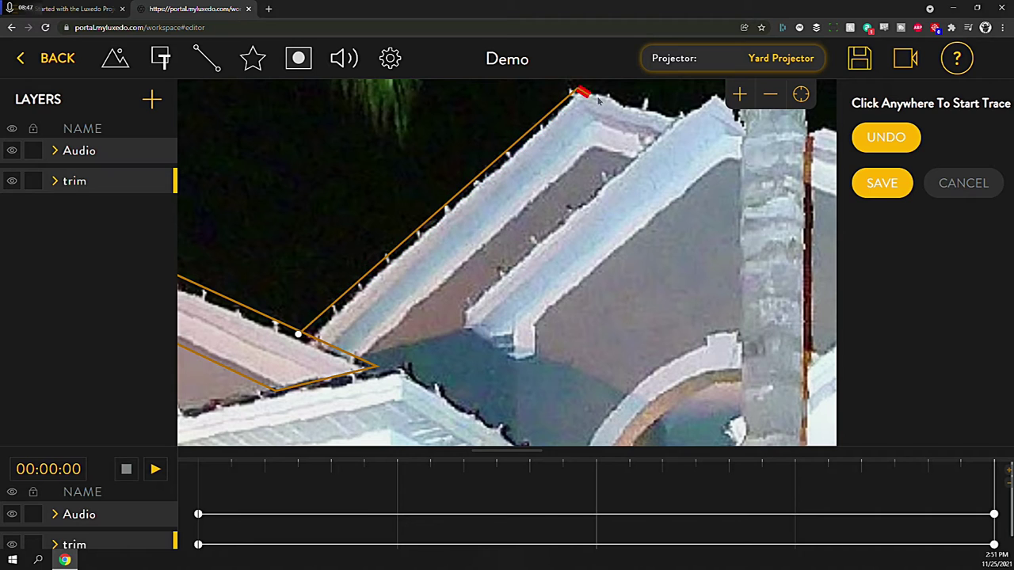
pyautogui.click(683, 111)
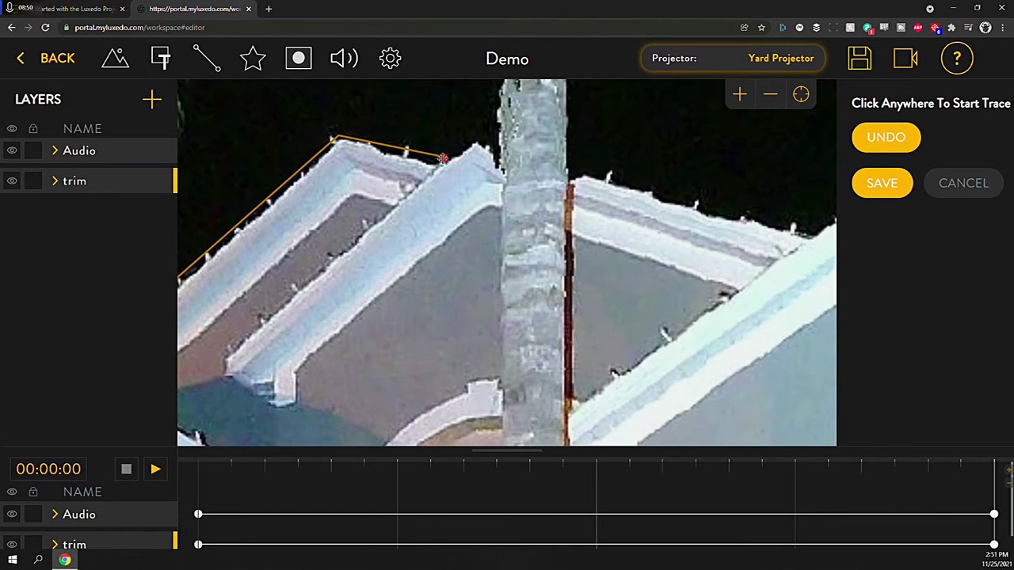
pyautogui.click(473, 133)
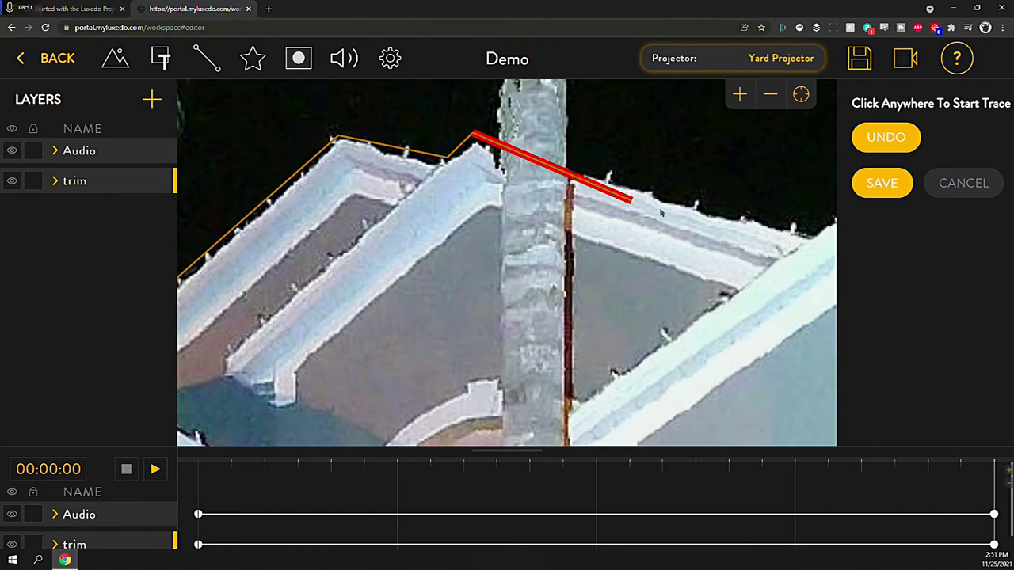
pyautogui.click(819, 231)
# Continue the trace back along the lower edges of the middle gable trim and close the polygon at its starting point.
pyautogui.click(728, 294)
pyautogui.click(485, 211)
pyautogui.click(302, 368)
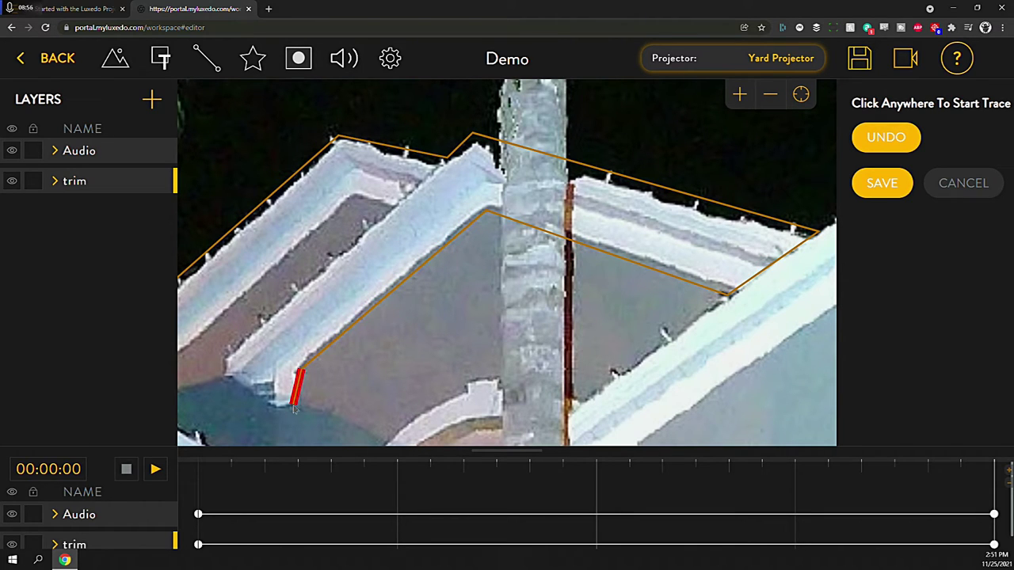
pyautogui.click(293, 405)
pyautogui.click(220, 369)
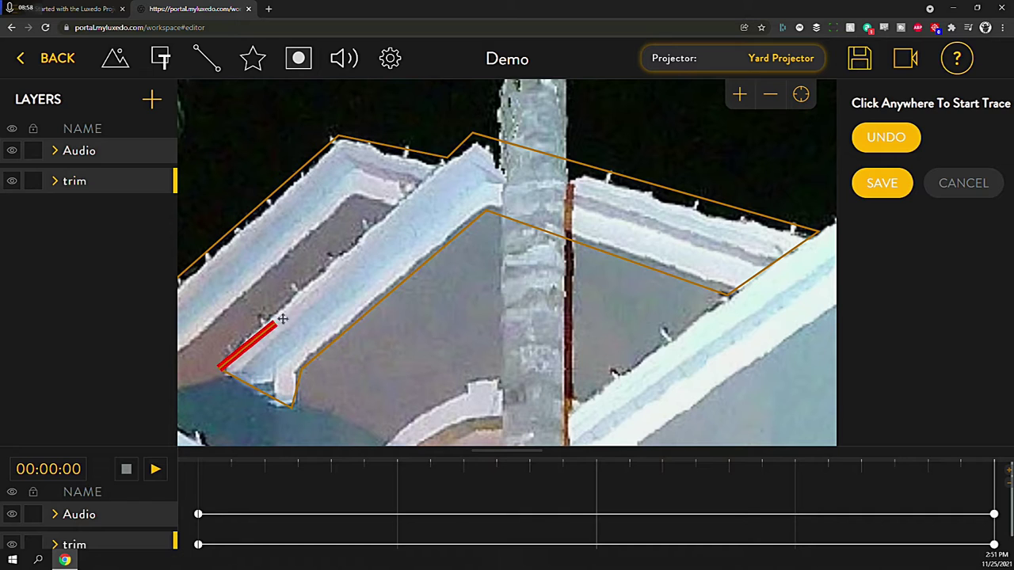
pyautogui.click(387, 213)
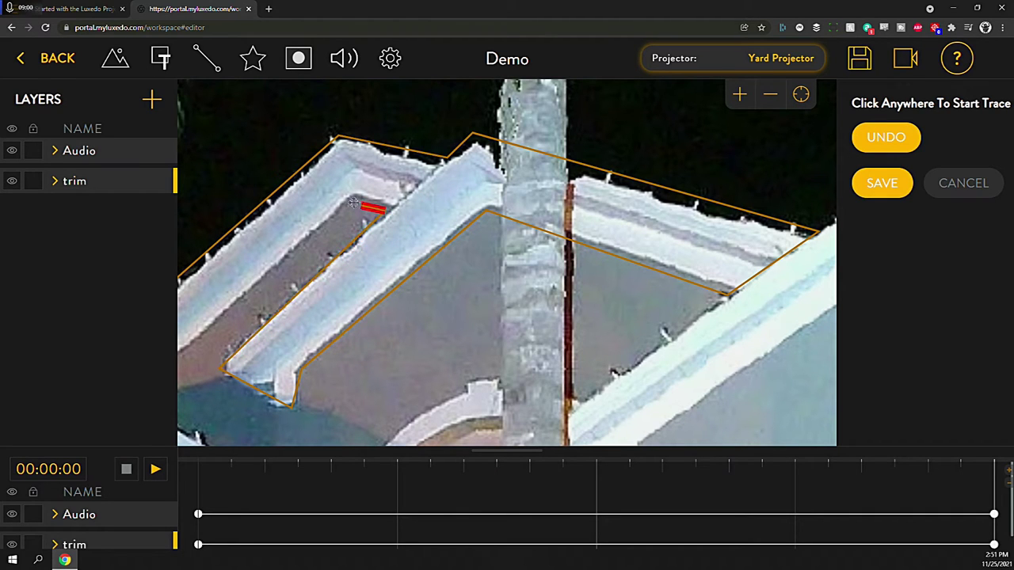
pyautogui.click(350, 201)
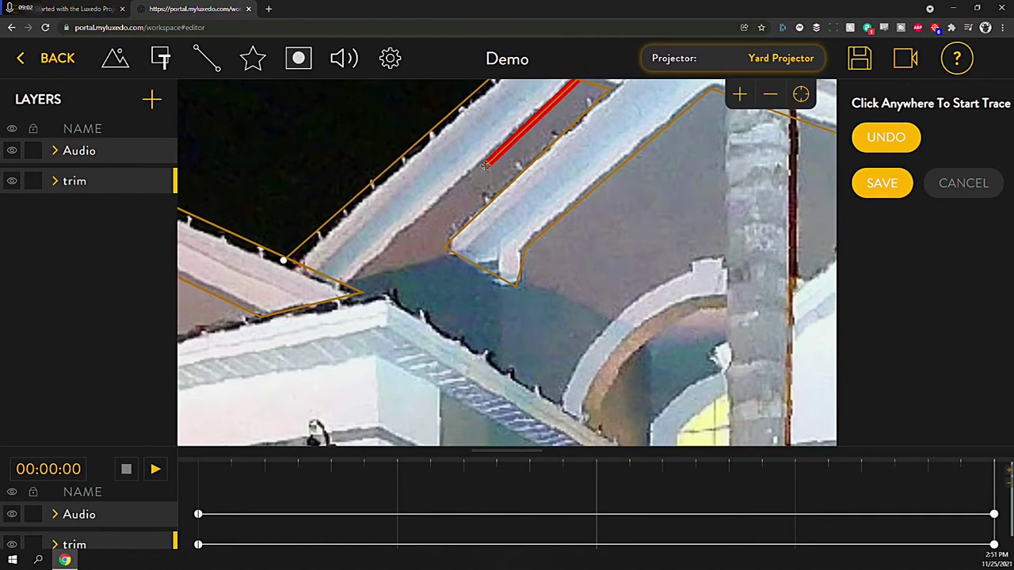
pyautogui.click(336, 284)
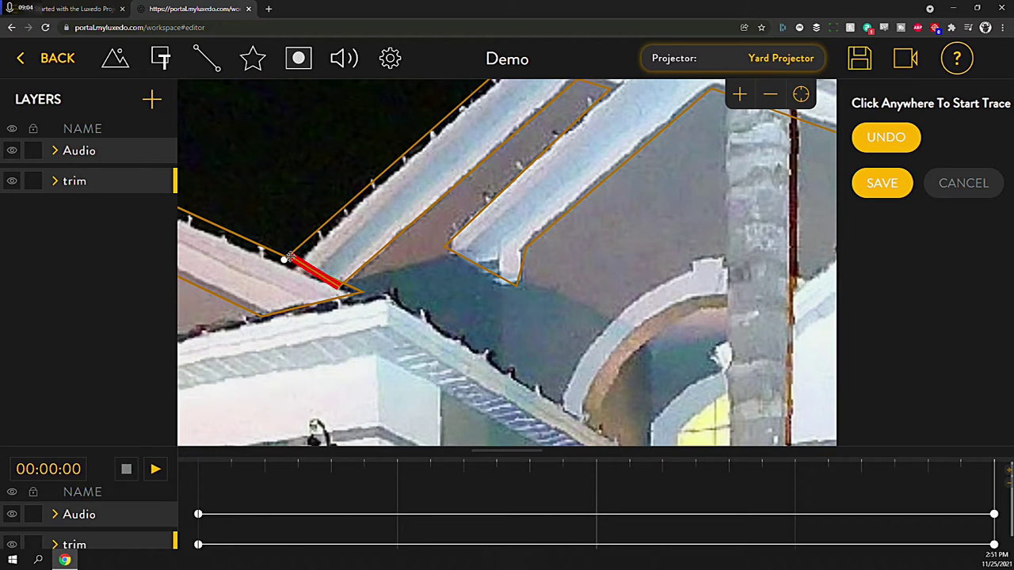
pyautogui.click(285, 260)
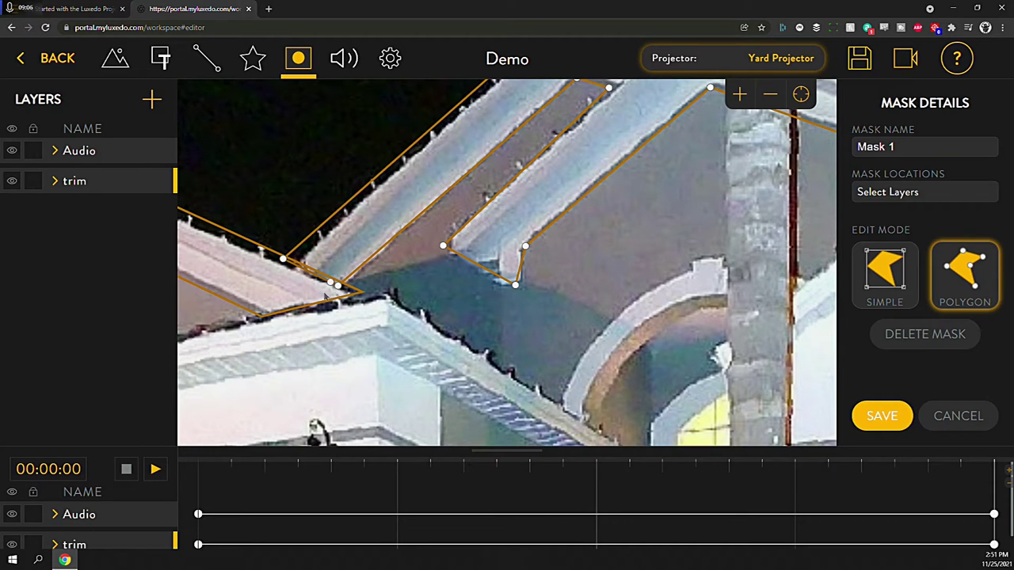
# Name the second mask middle eve, assign it to the trim layer and save it.
pyautogui.click(911, 151)
pyautogui.write('midd')
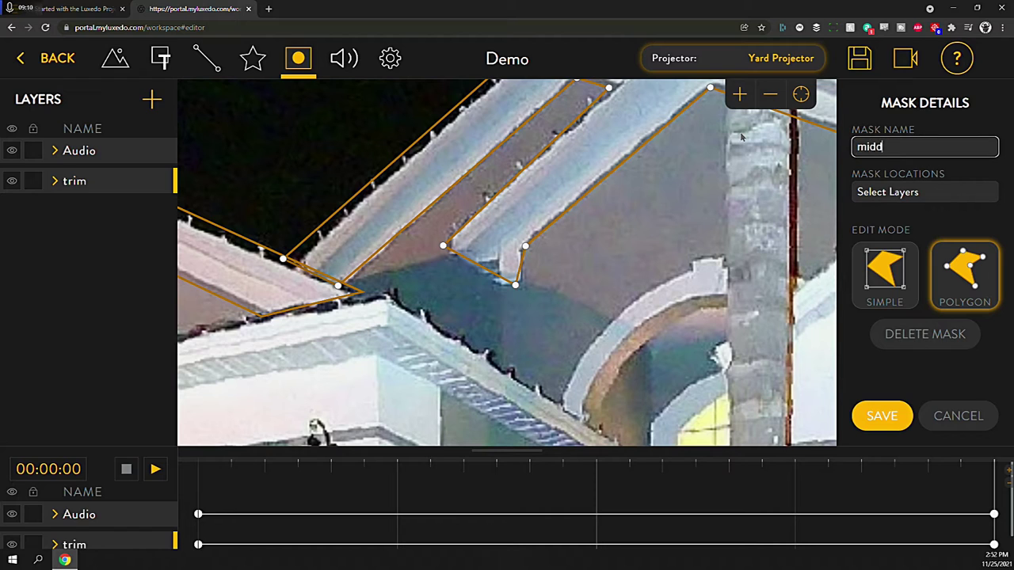
pyautogui.write('le eve')
pyautogui.click(949, 199)
pyautogui.click(891, 225)
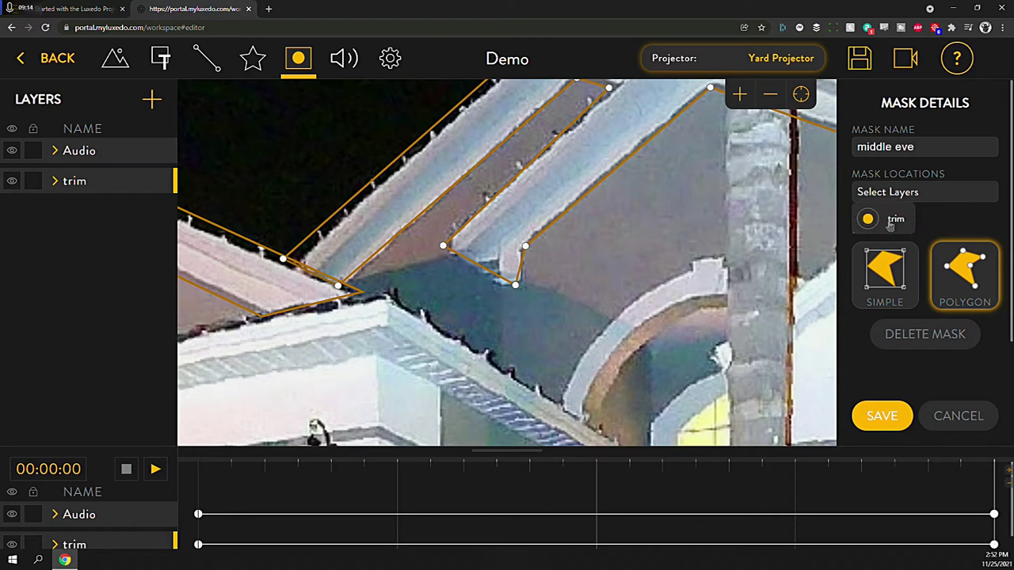
pyautogui.click(883, 417)
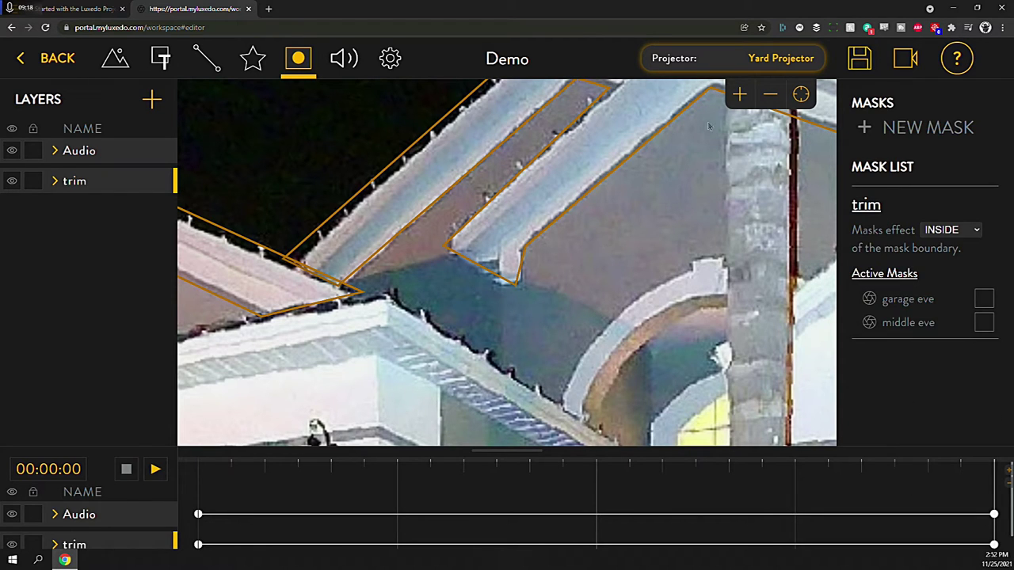
# Zoom out and reposition the house photo to examine both traced roof masks together.
pyautogui.click(768, 96)
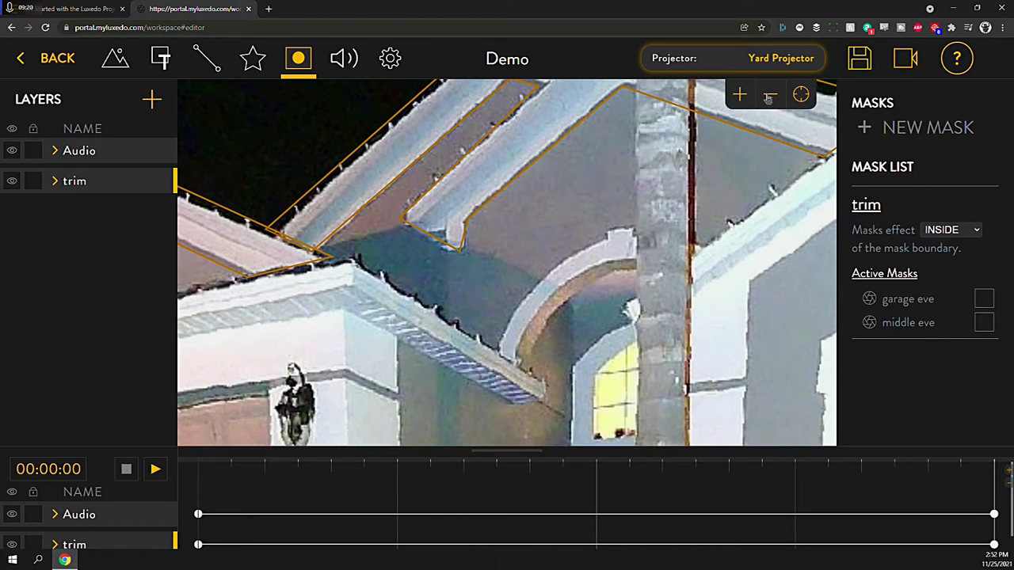
pyautogui.click(769, 97)
pyautogui.click(769, 97)
pyautogui.click(768, 97)
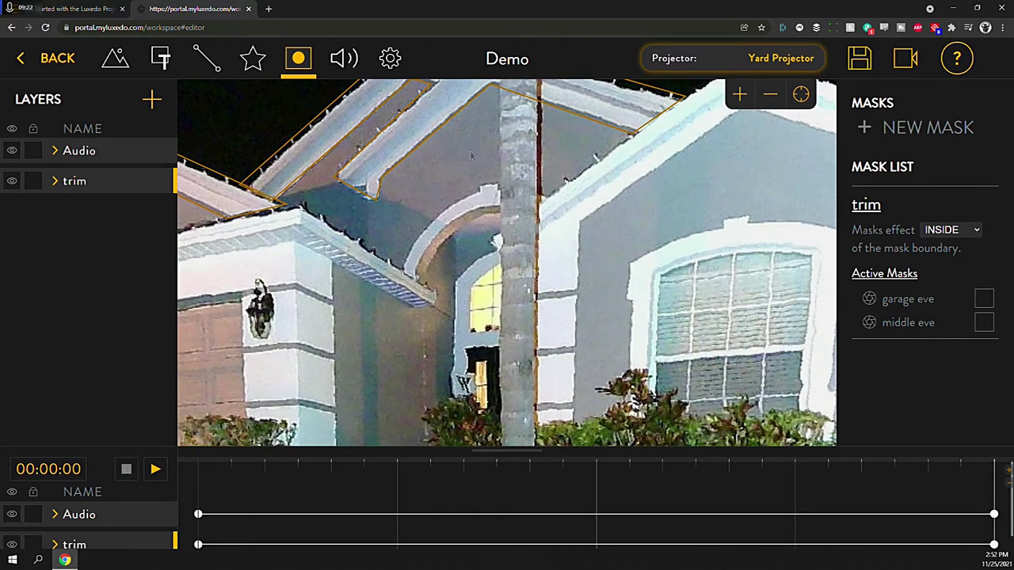
pyautogui.moveTo(467, 134); pyautogui.dragTo(659, 214)
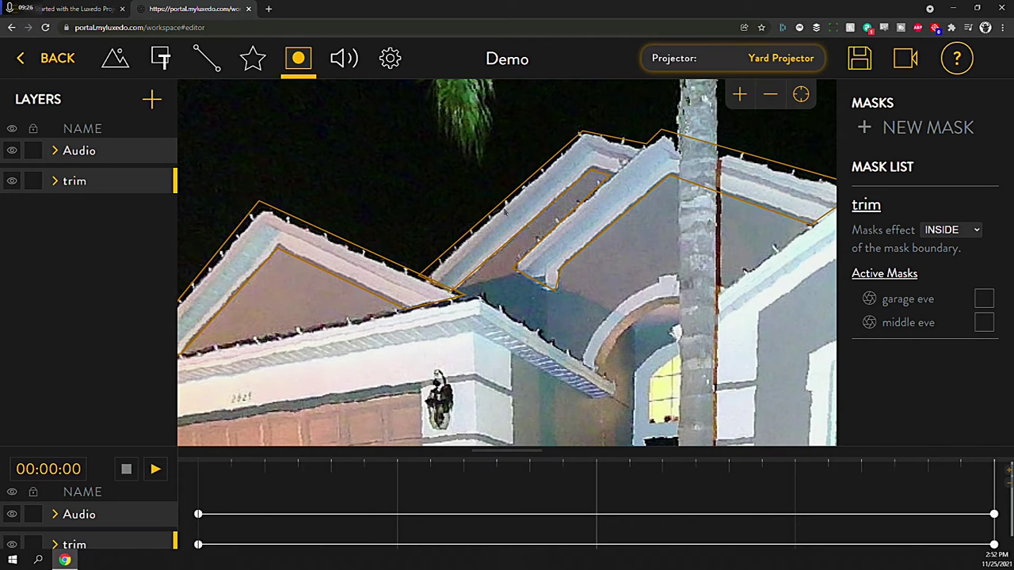
pyautogui.click(770, 96)
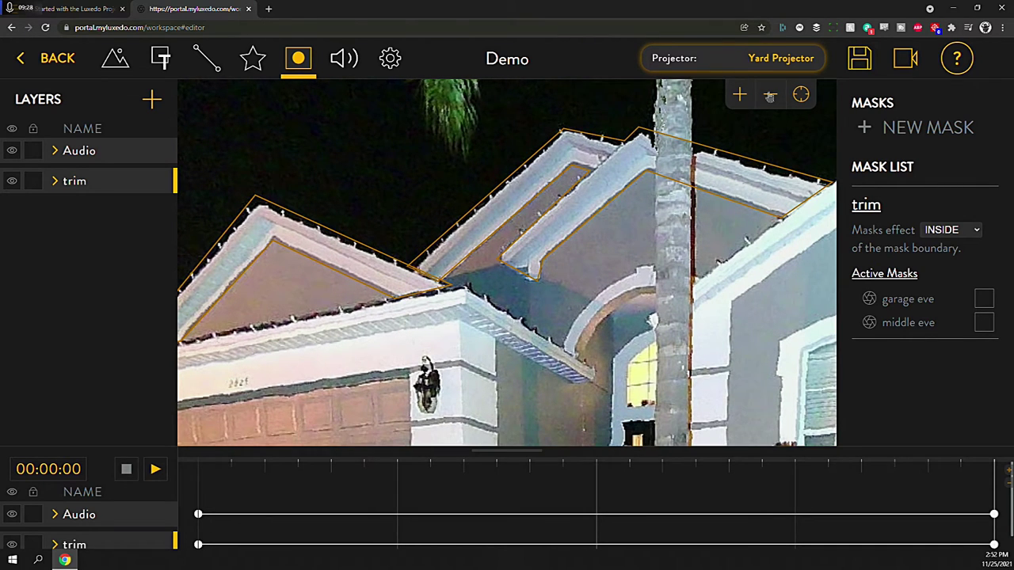
pyautogui.click(769, 96)
pyautogui.click(769, 96)
pyautogui.click(769, 95)
pyautogui.scroll(2, 610, 257)
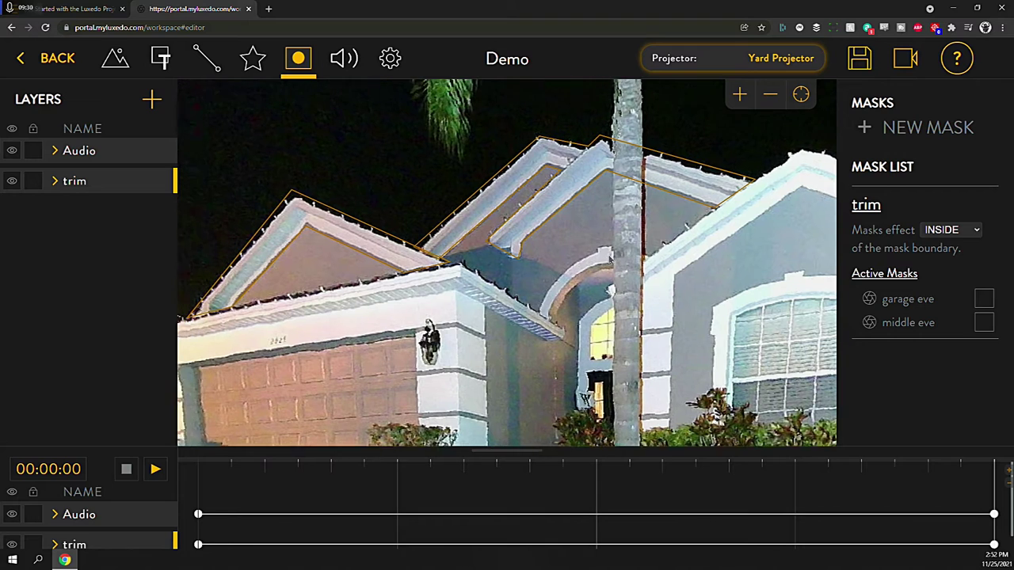
pyautogui.moveTo(610, 257); pyautogui.dragTo(654, 265)
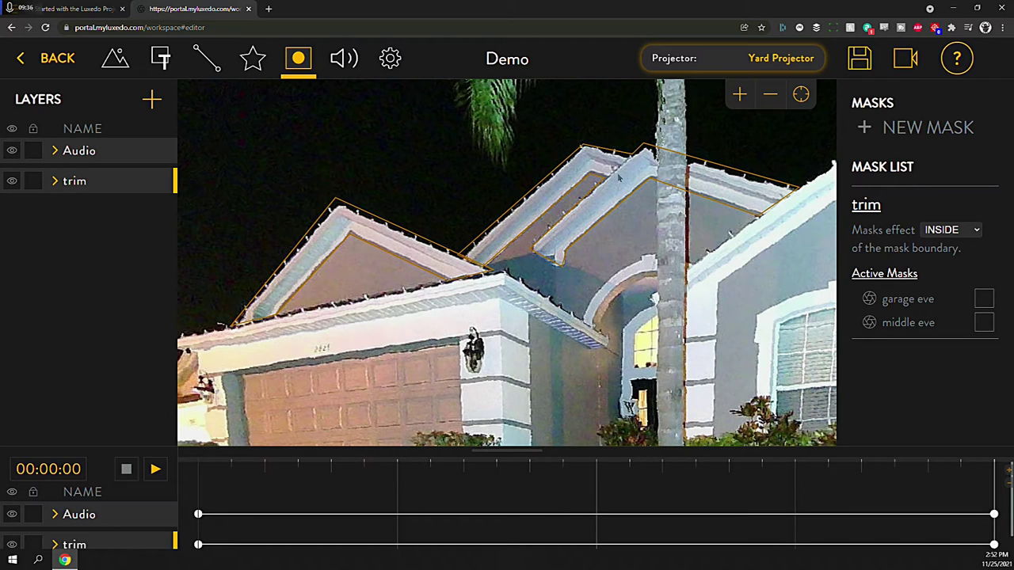
# Review the trim layer's inside/outside mask effect options and the details of the middle eve mask.
pyautogui.click(970, 232)
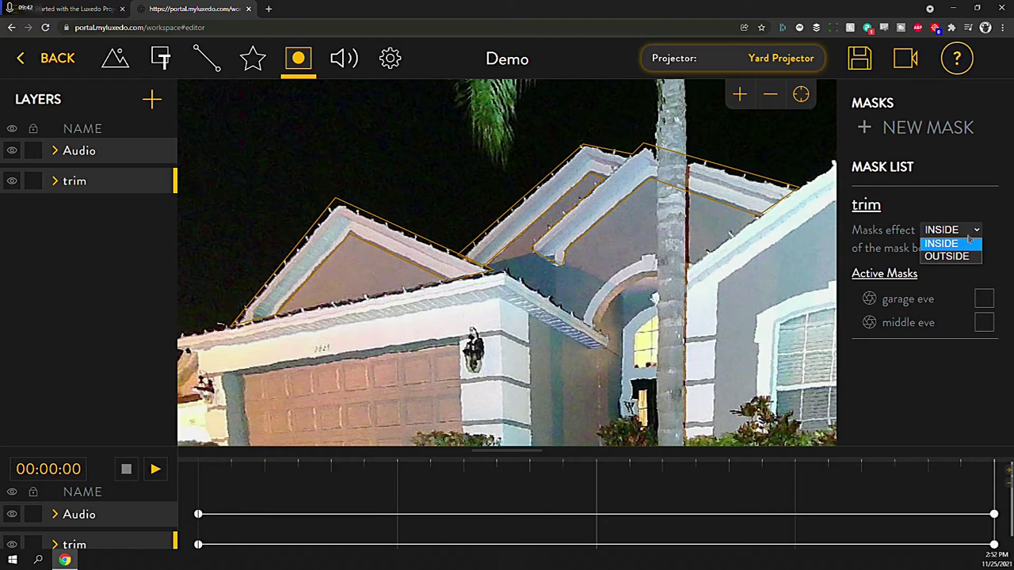
pyautogui.click(972, 230)
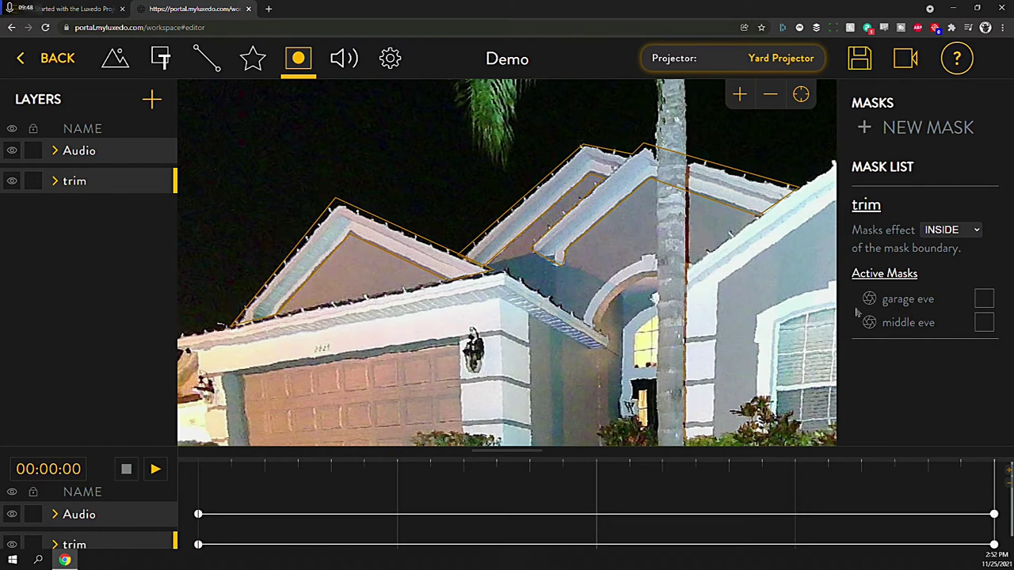
pyautogui.click(905, 325)
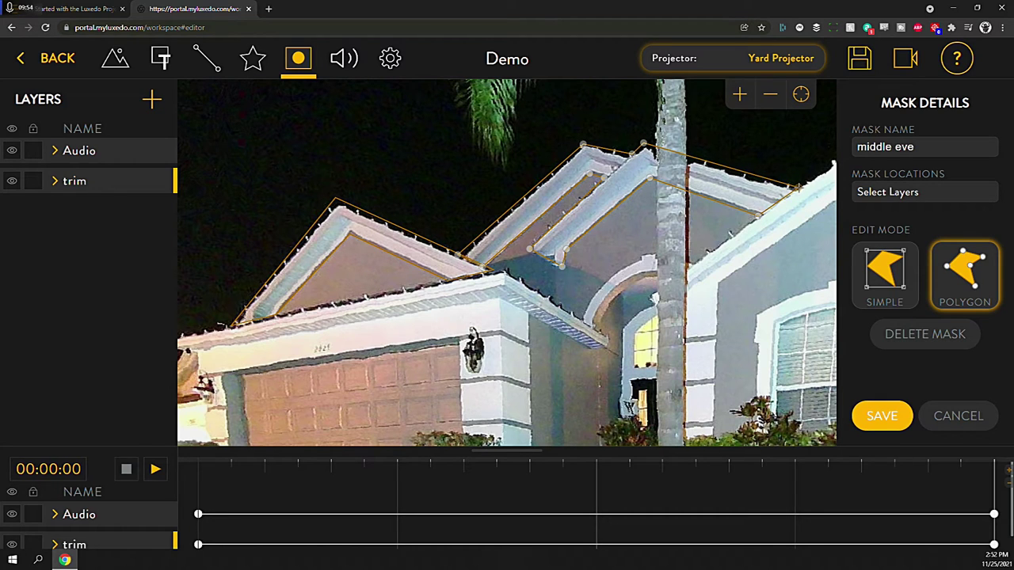
pyautogui.click(887, 412)
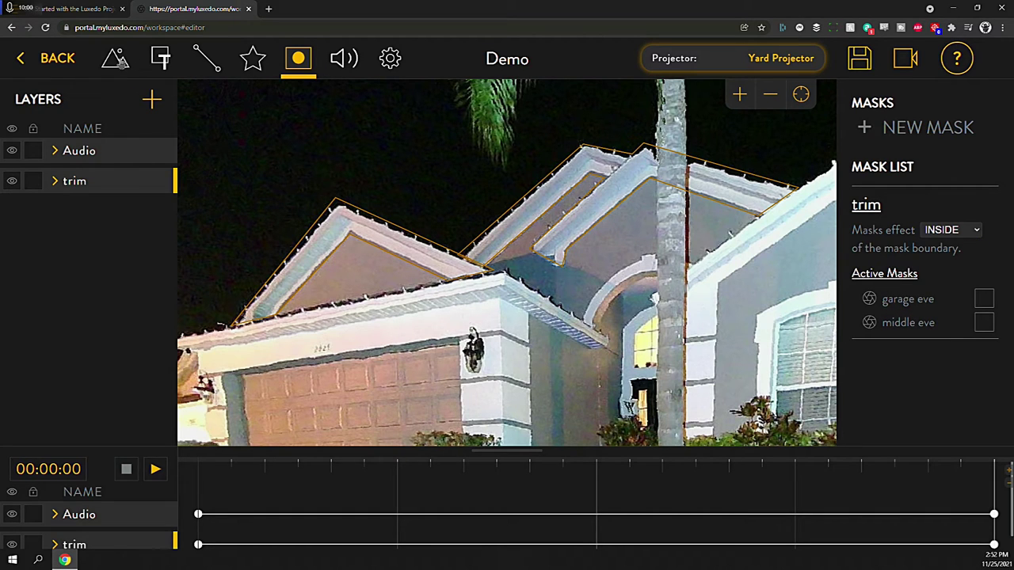
# Add the red-and-white striped video from the christmas media folder to the trim layer, placing it near the garage gable's peak.
pyautogui.click(116, 60)
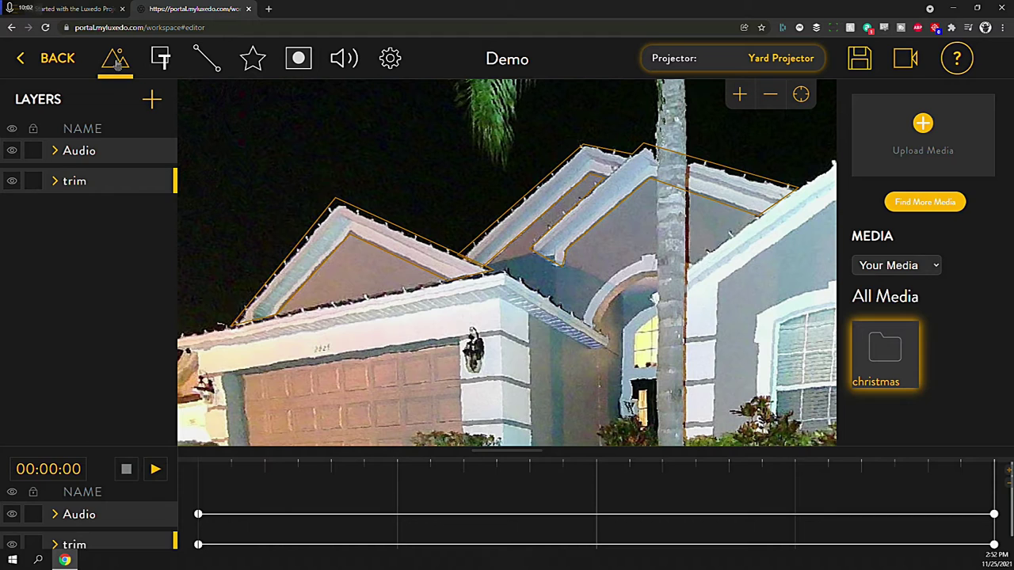
pyautogui.click(898, 359)
pyautogui.moveTo(961, 350); pyautogui.dragTo(280, 153)
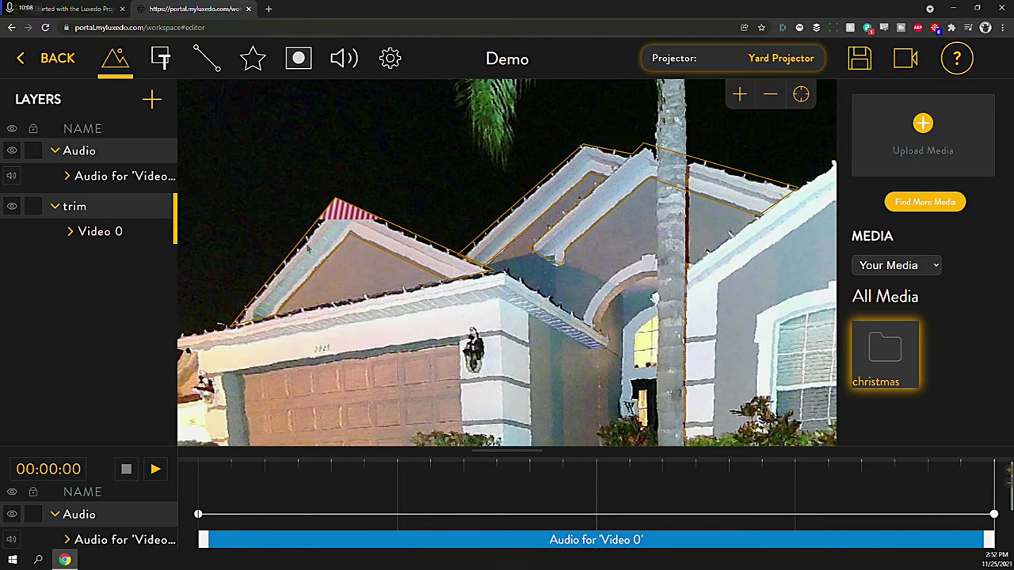
# Move the striped video over the garage gable and stretch it in Simple edit mode to cover both roof masks.
pyautogui.click(342, 213)
pyautogui.moveTo(378, 240); pyautogui.dragTo(387, 355)
pyautogui.click(887, 229)
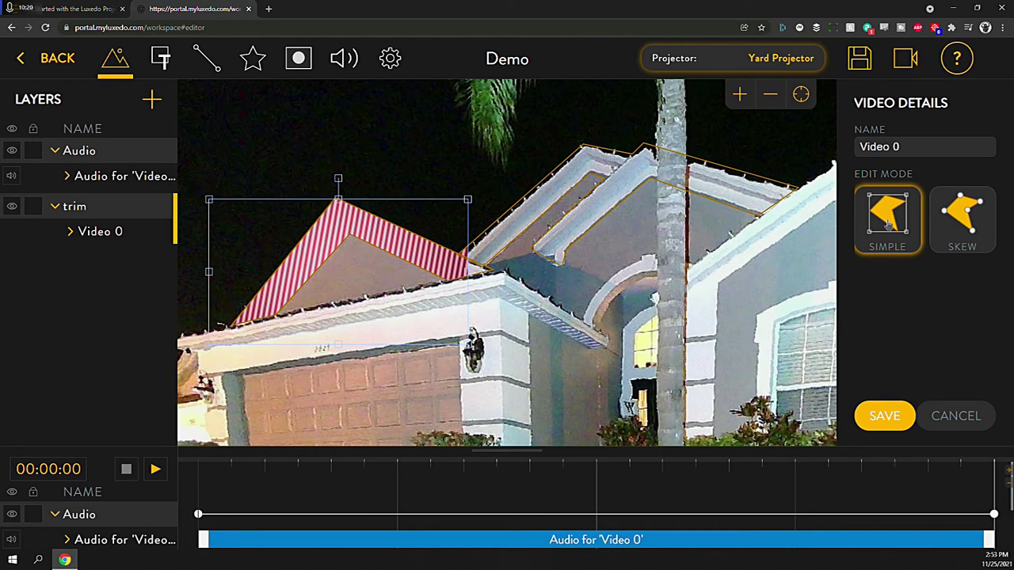
pyautogui.moveTo(469, 272); pyautogui.dragTo(785, 236)
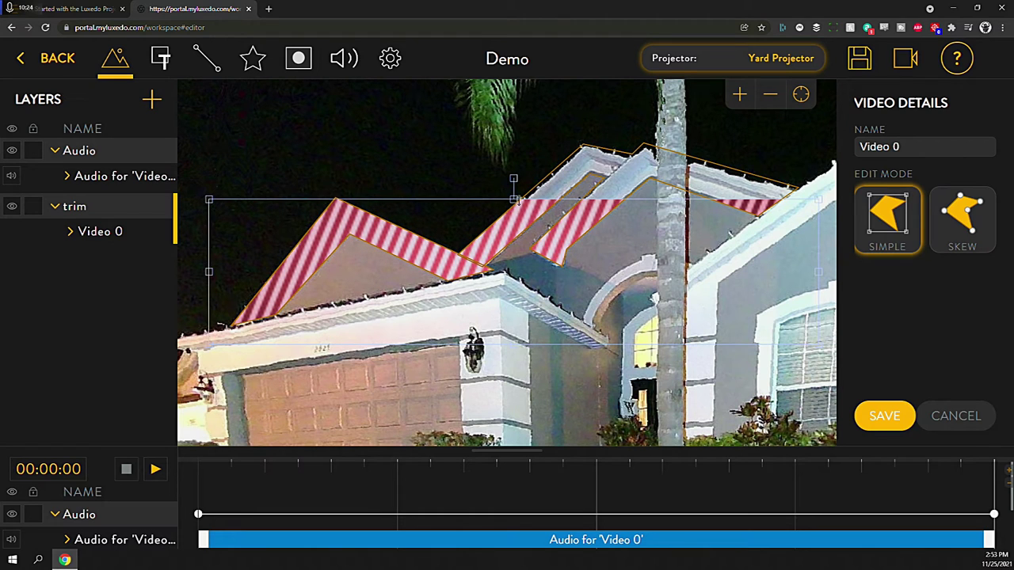
pyautogui.moveTo(514, 198); pyautogui.dragTo(514, 133)
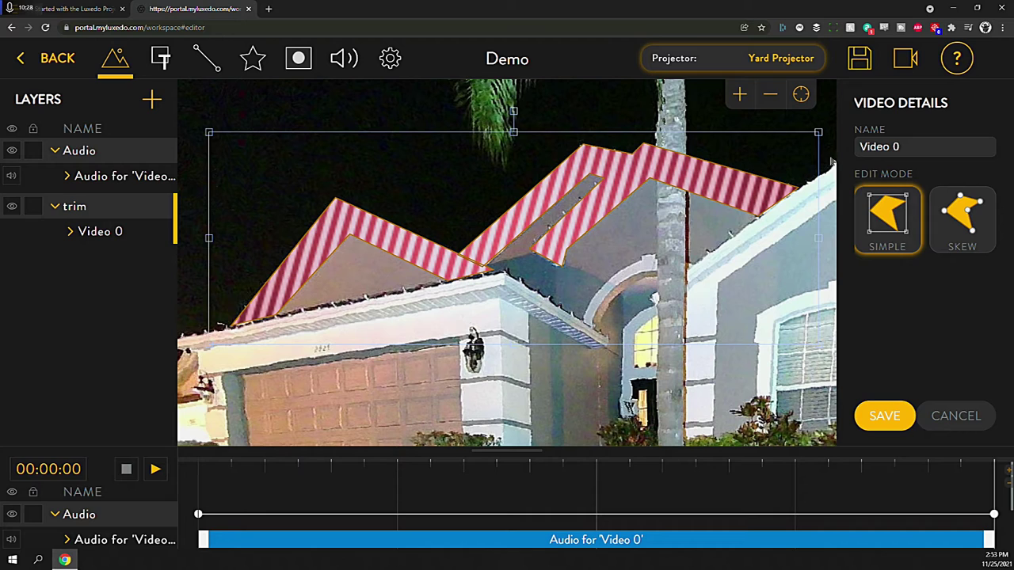
# Rename the striped video as stripes and save its details.
pyautogui.click(915, 147)
pyautogui.hotkey('ctrl', 'a')
pyautogui.write('stripes')
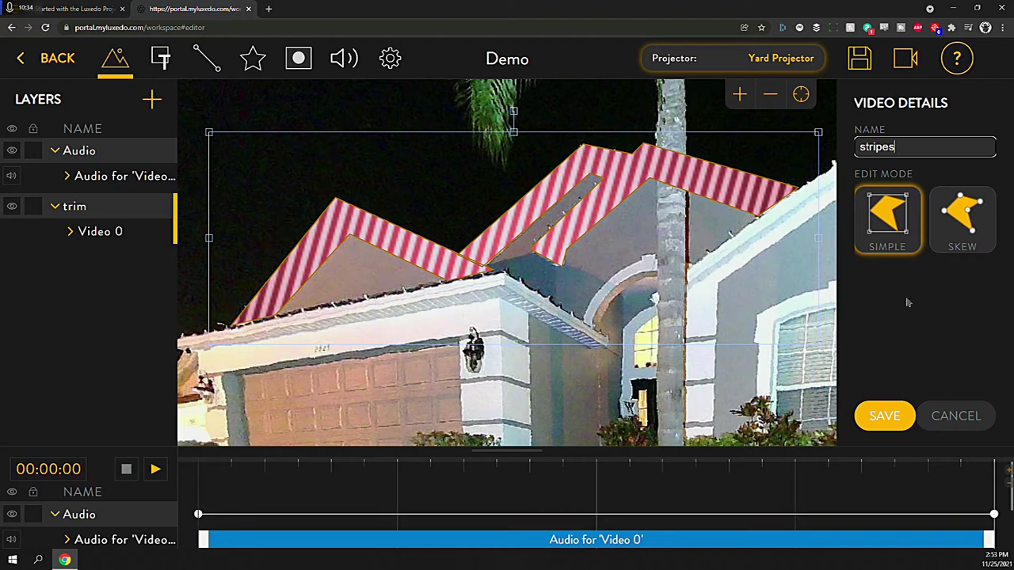
pyautogui.click(880, 416)
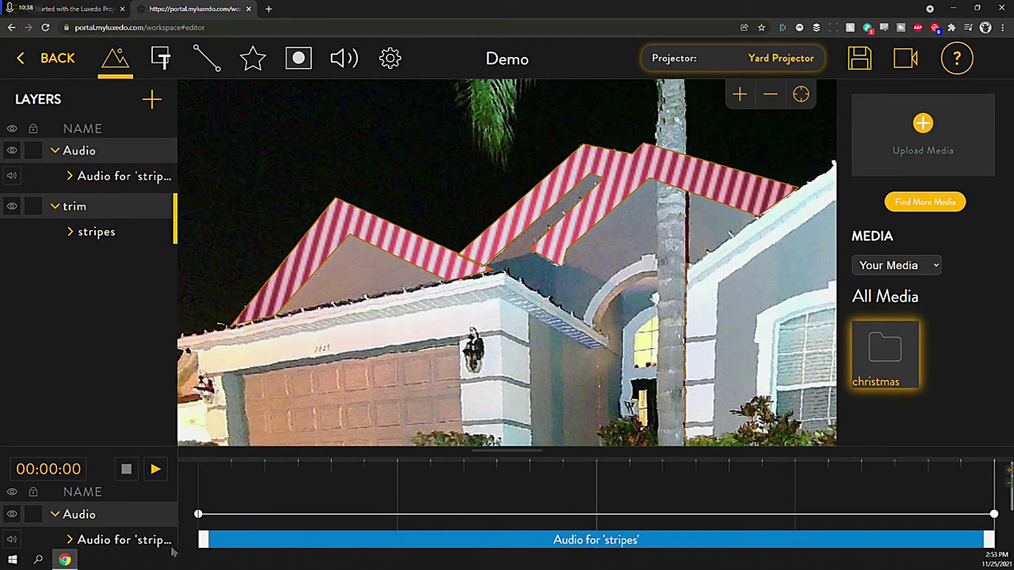
# Collapse the Audio layer and preview the stripes animation on the roof trim for about 10 seconds.
pyautogui.click(55, 514)
pyautogui.scroll(-1, 87, 523)
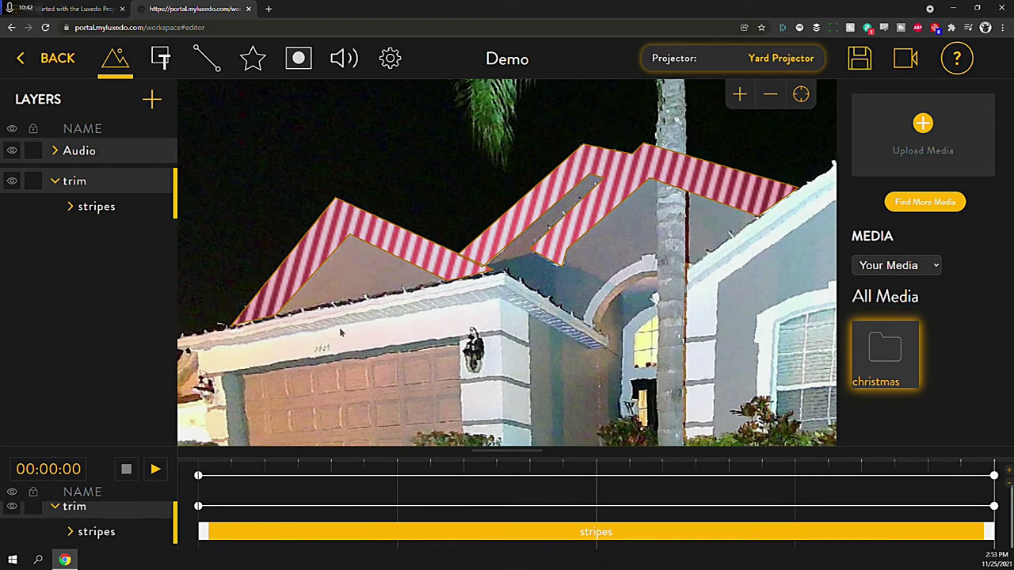
pyautogui.click(156, 469)
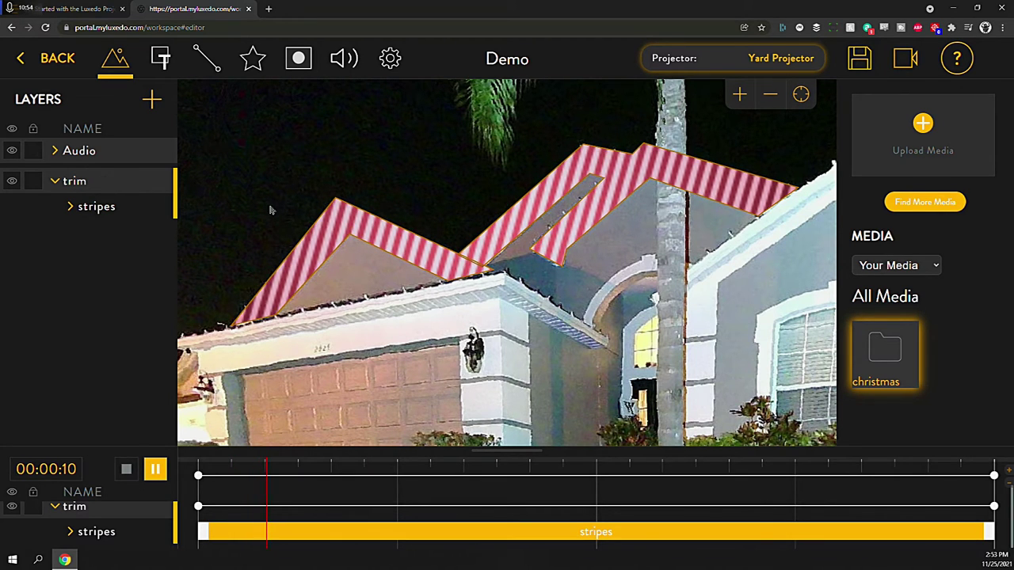
pyautogui.press('space')
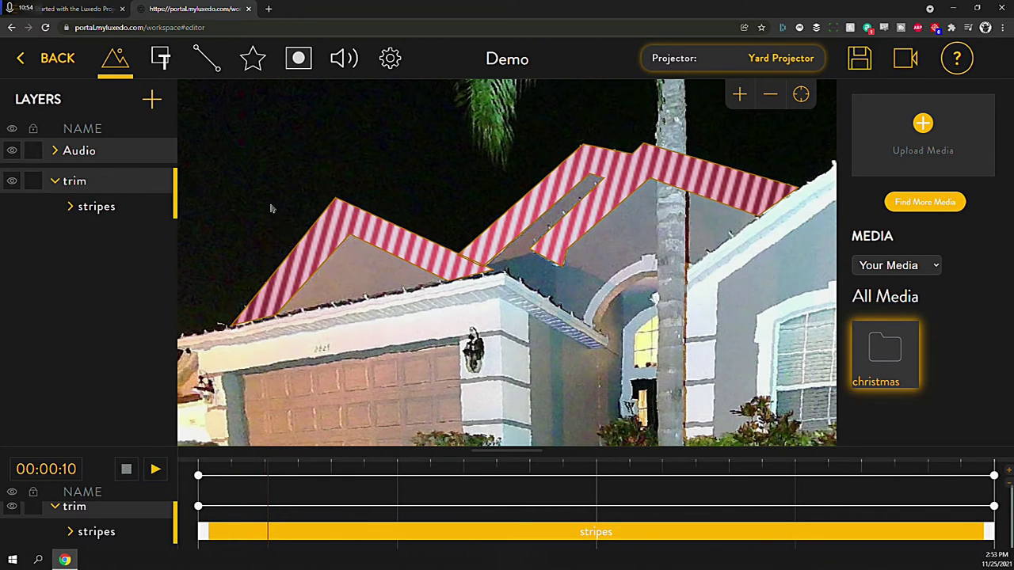
# Collapse the trim layer, then add a new layer and rename it as body.
pyautogui.click(54, 181)
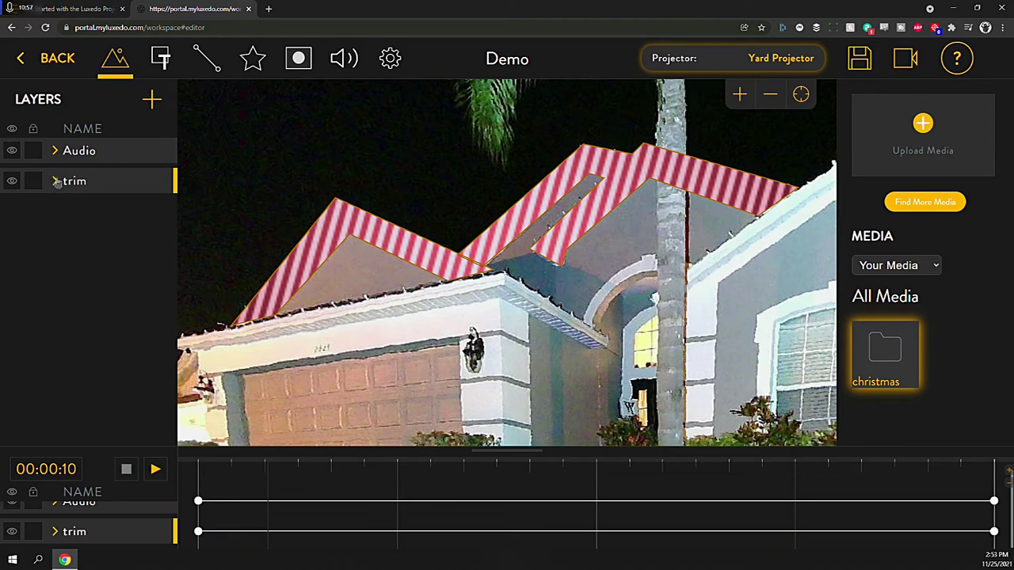
pyautogui.click(150, 100)
pyautogui.rightClick(82, 217)
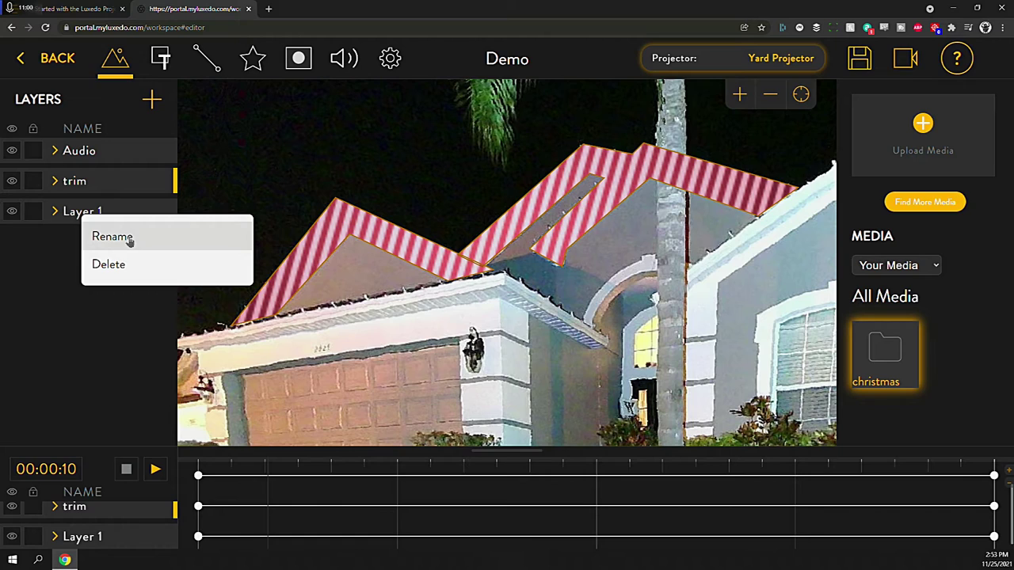
pyautogui.click(112, 237)
pyautogui.moveTo(266, 294); pyautogui.dragTo(181, 285)
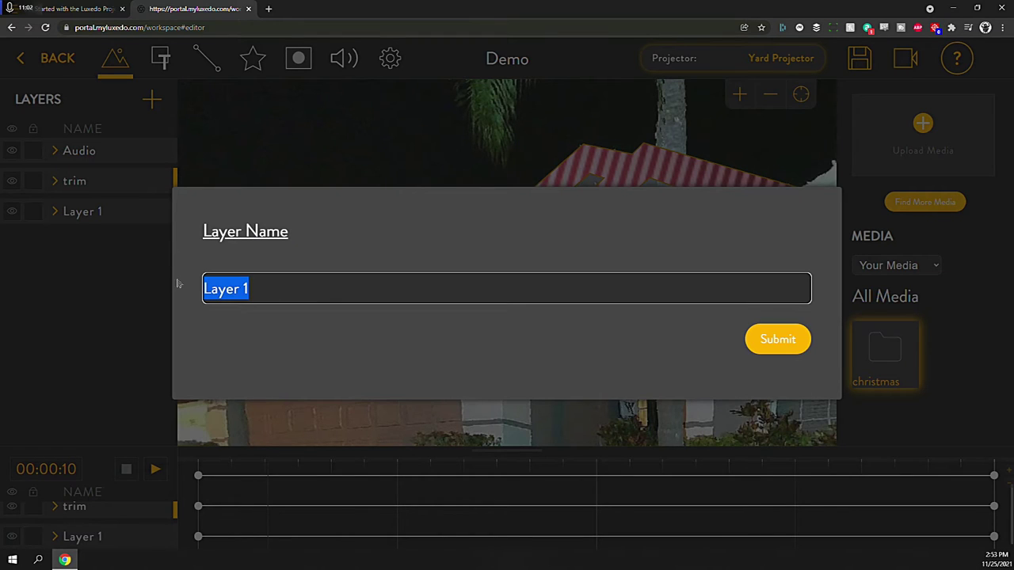
pyautogui.write('body')
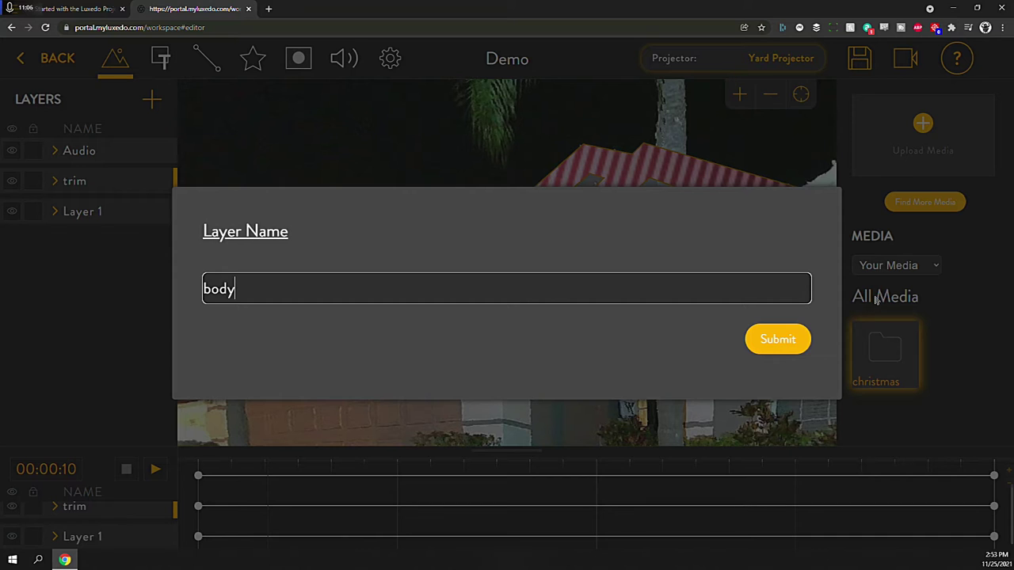
pyautogui.click(765, 343)
# Create a new square mask and position it roughly over the garage door.
pyautogui.scroll(-3, 443, 317)
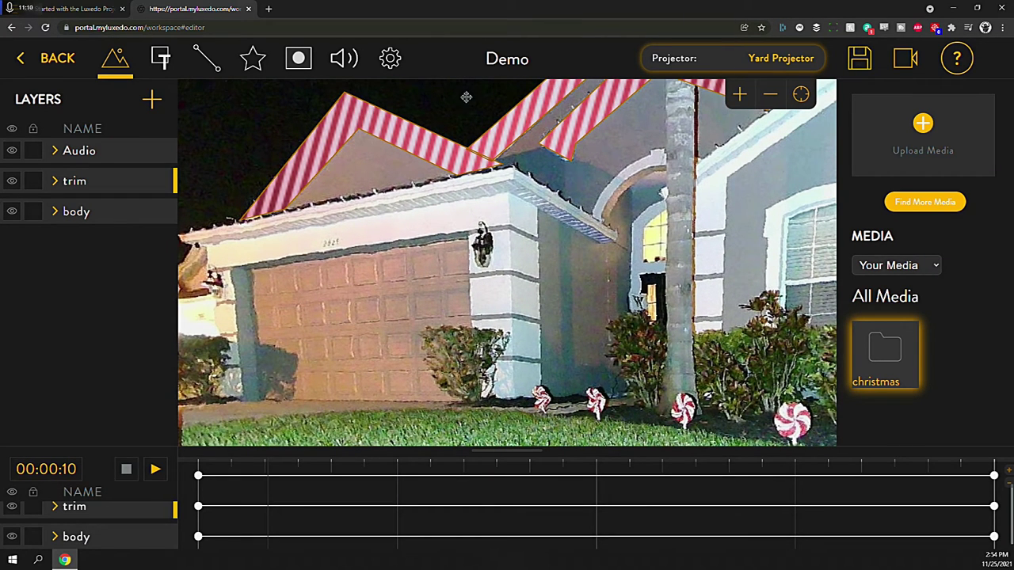
pyautogui.click(298, 60)
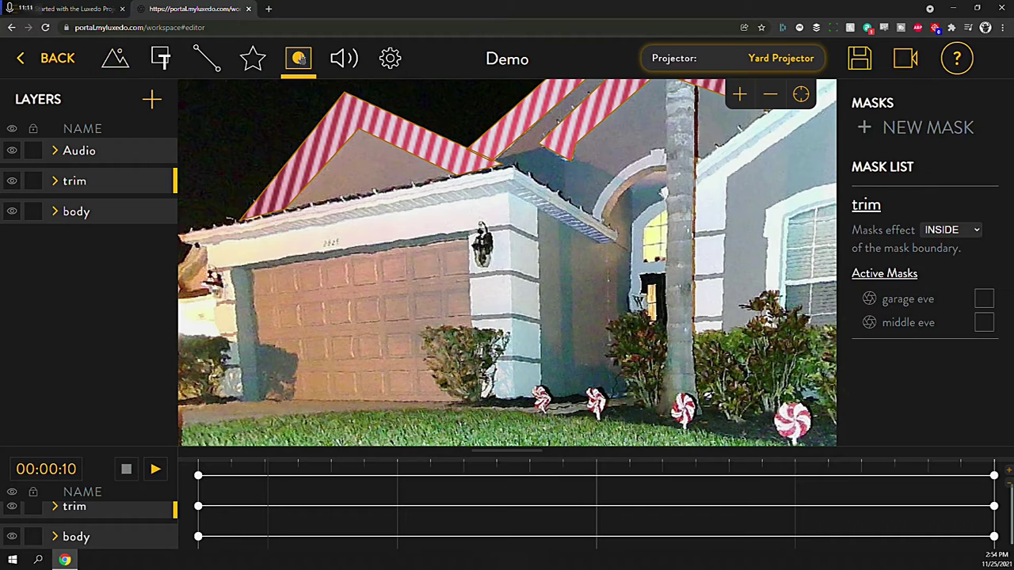
pyautogui.click(866, 130)
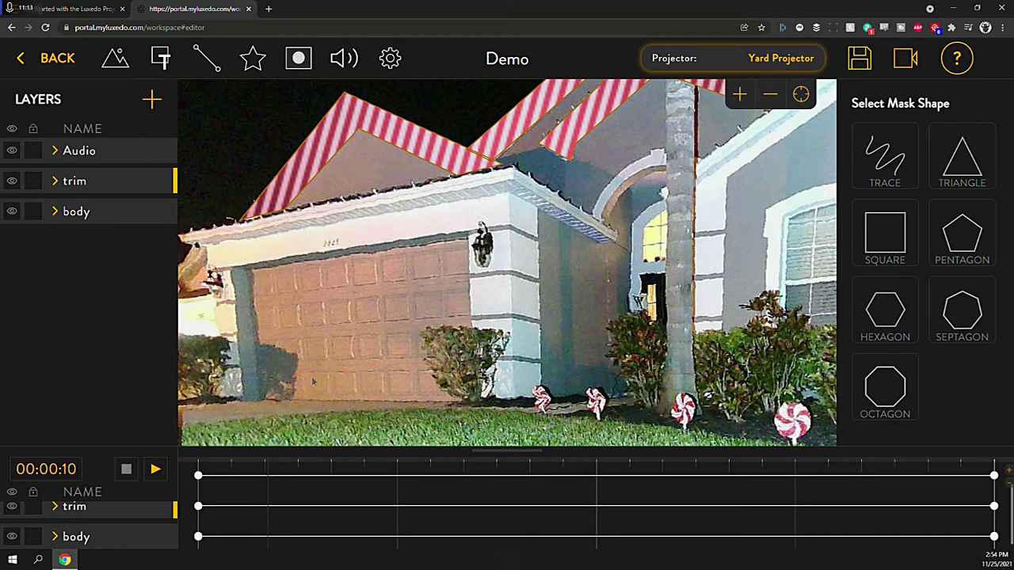
pyautogui.click(888, 235)
pyautogui.moveTo(642, 147); pyautogui.dragTo(436, 266)
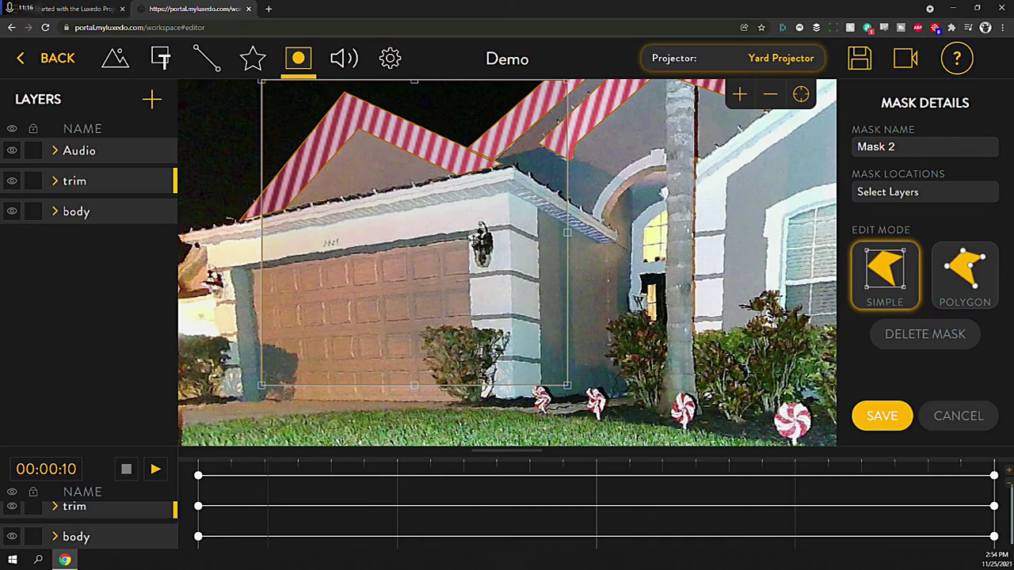
pyautogui.moveTo(388, 294); pyautogui.dragTo(385, 301)
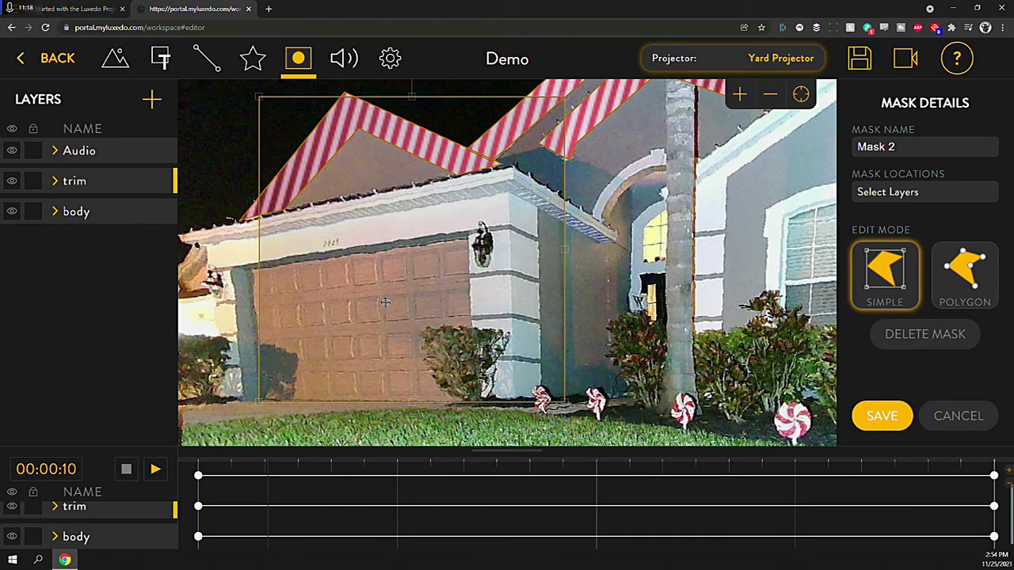
# Switch the square mask to Polygon edit mode and fit its corners to the garage door's outline.
pyautogui.click(963, 277)
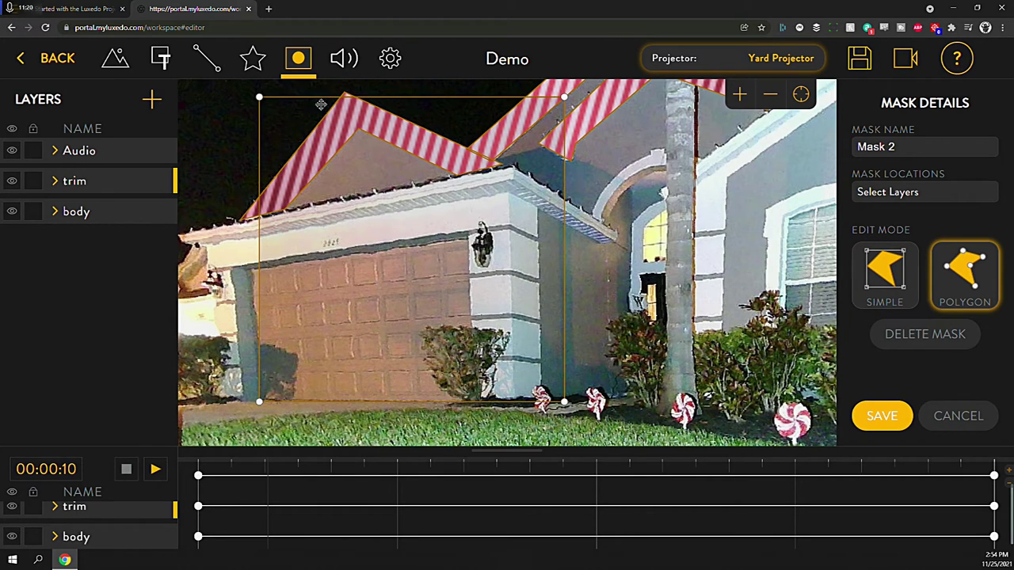
pyautogui.moveTo(259, 97); pyautogui.dragTo(250, 270)
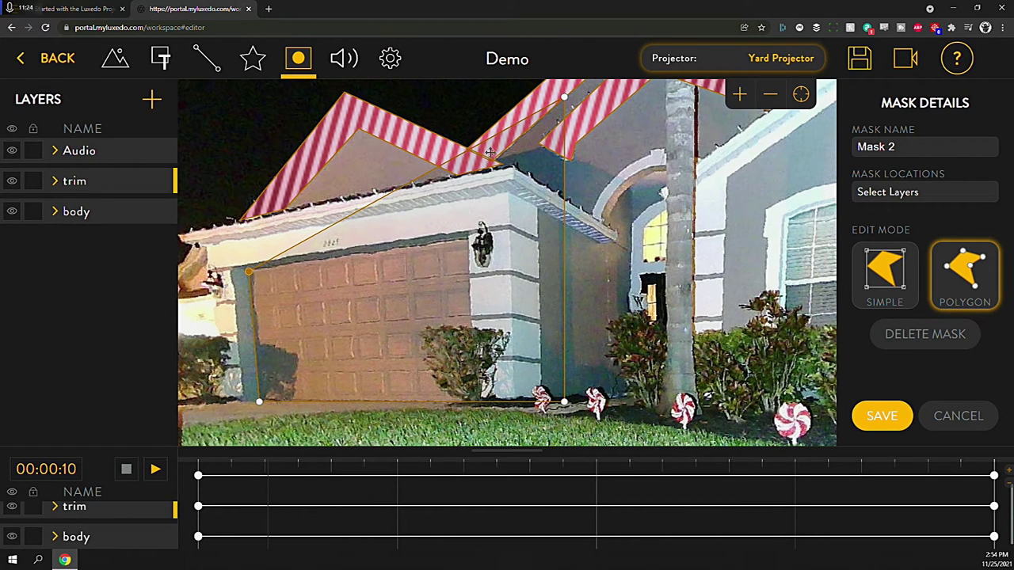
pyautogui.moveTo(564, 97); pyautogui.dragTo(471, 240)
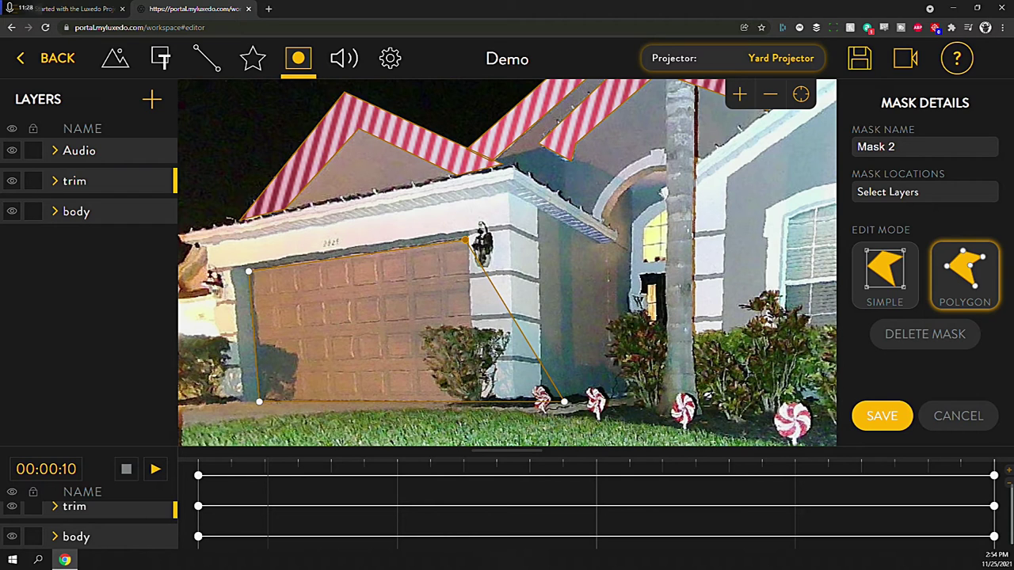
pyautogui.moveTo(564, 403); pyautogui.dragTo(473, 404)
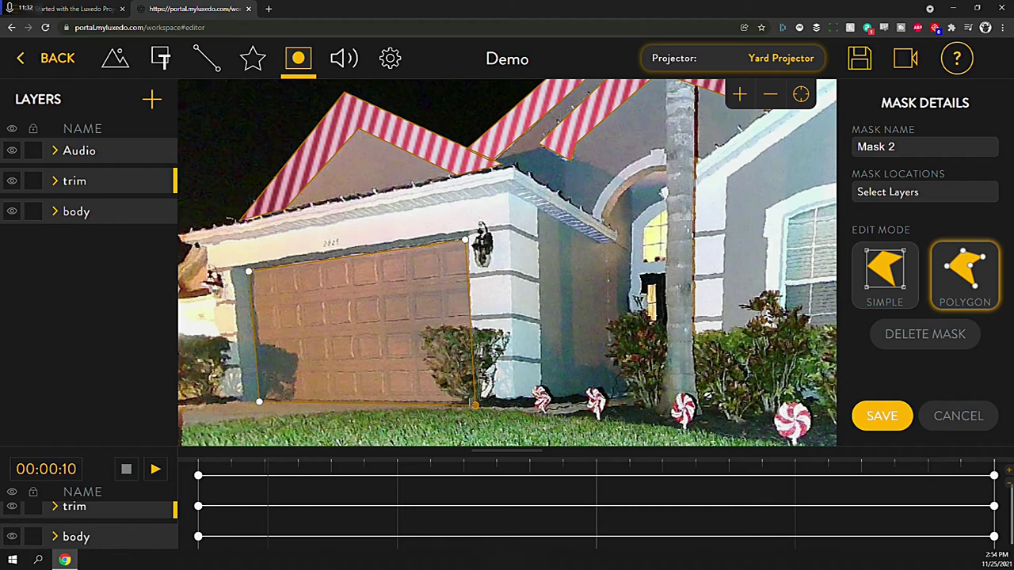
# Name the garage door mask garage, assign it to the body layer and save it.
pyautogui.moveTo(923, 146); pyautogui.dragTo(686, 186)
pyautogui.write('garage')
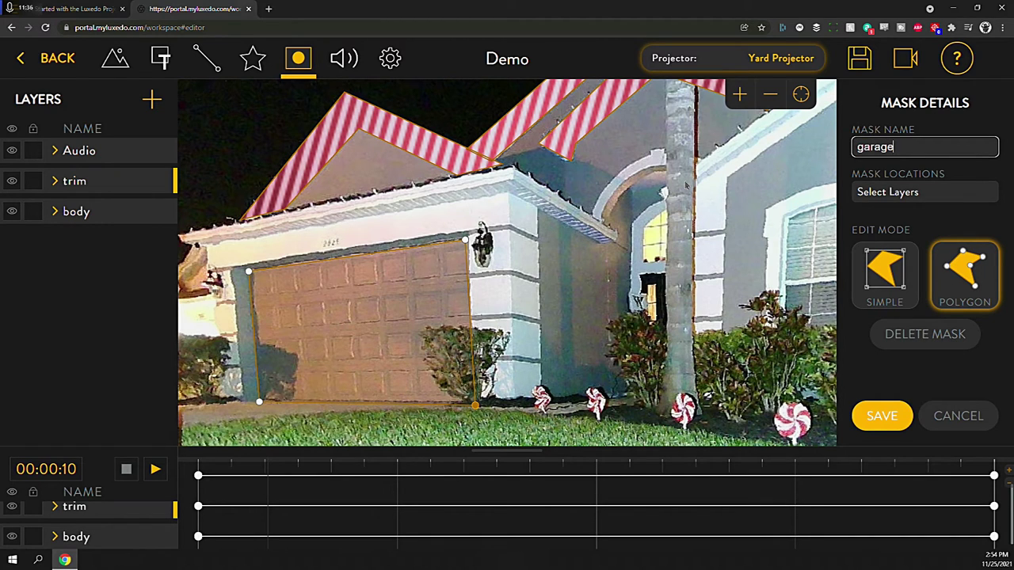
pyautogui.click(927, 195)
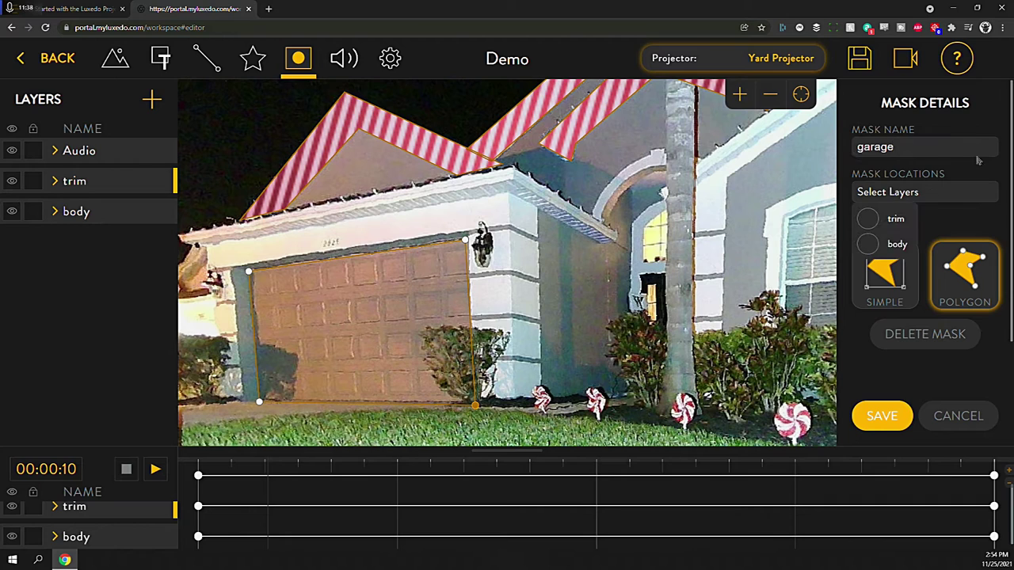
pyautogui.click(868, 244)
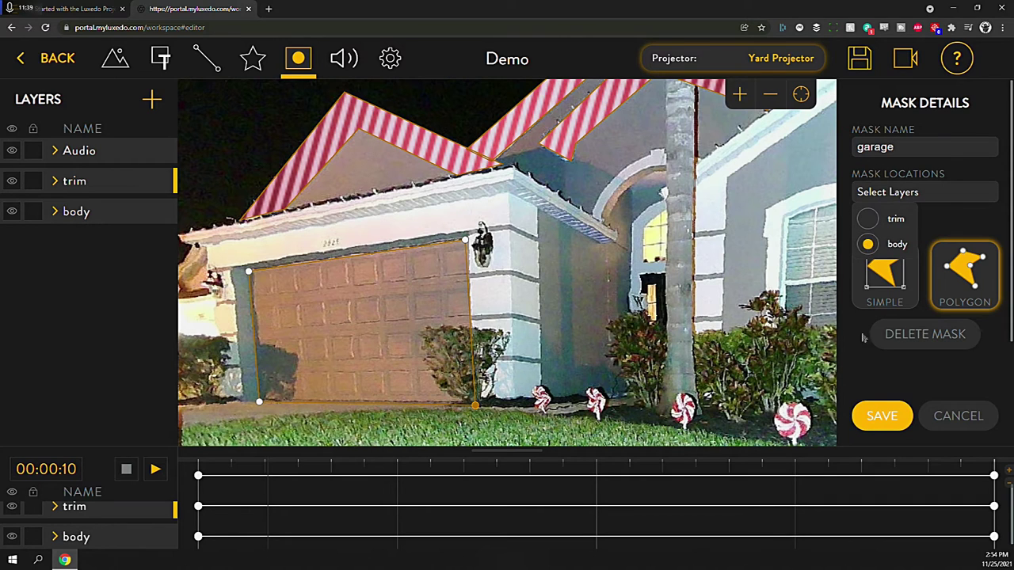
pyautogui.click(876, 416)
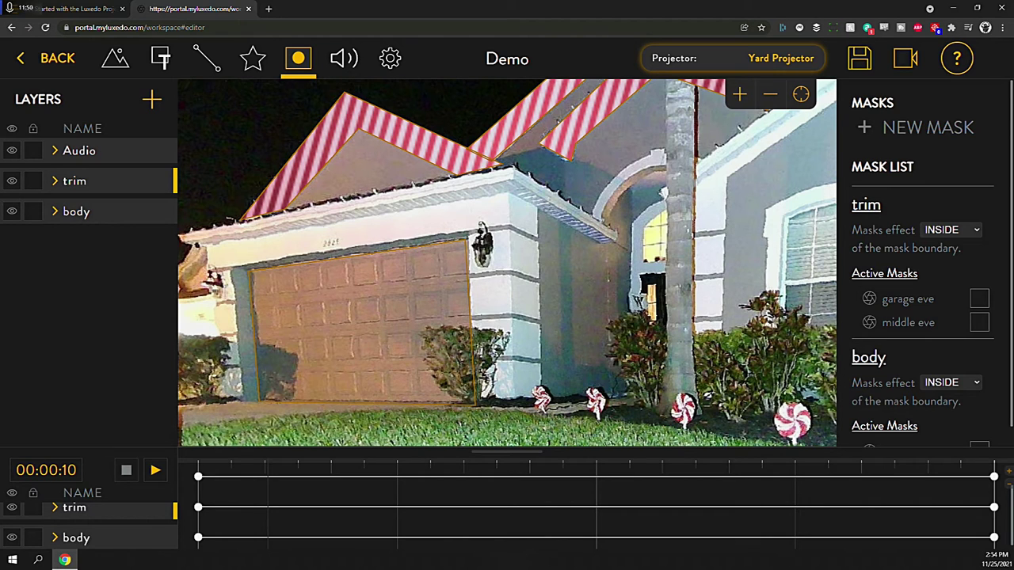
# Create a triangle mask and fit its three corners to the wall area inside the garage gable's striped trim.
pyautogui.click(916, 128)
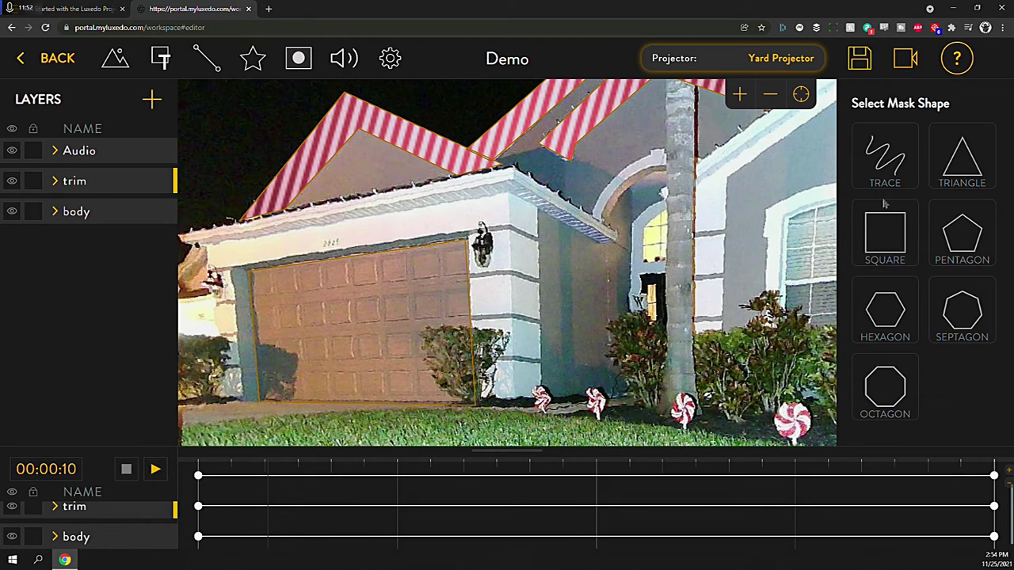
pyautogui.click(955, 162)
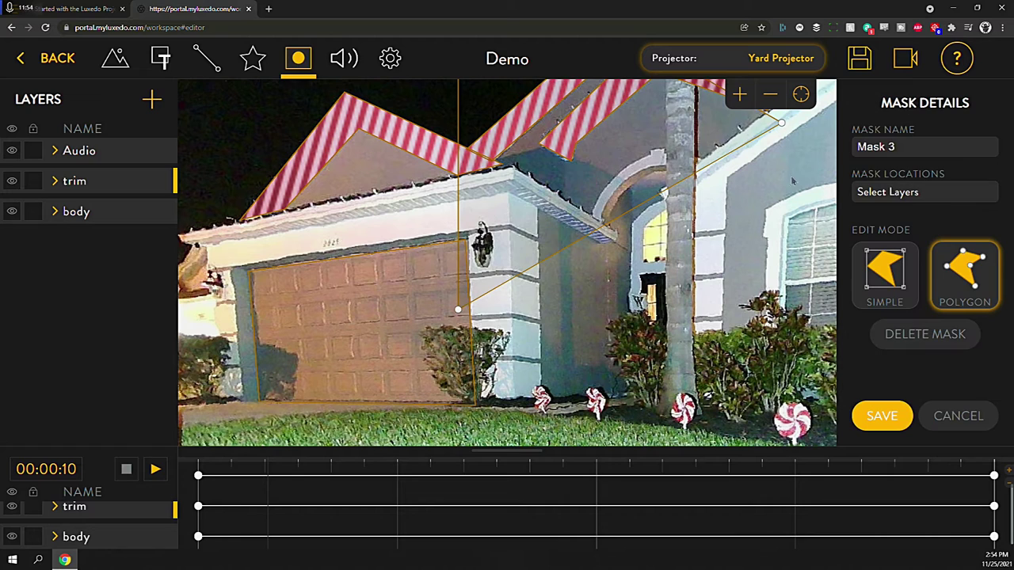
pyautogui.moveTo(458, 309); pyautogui.dragTo(263, 211)
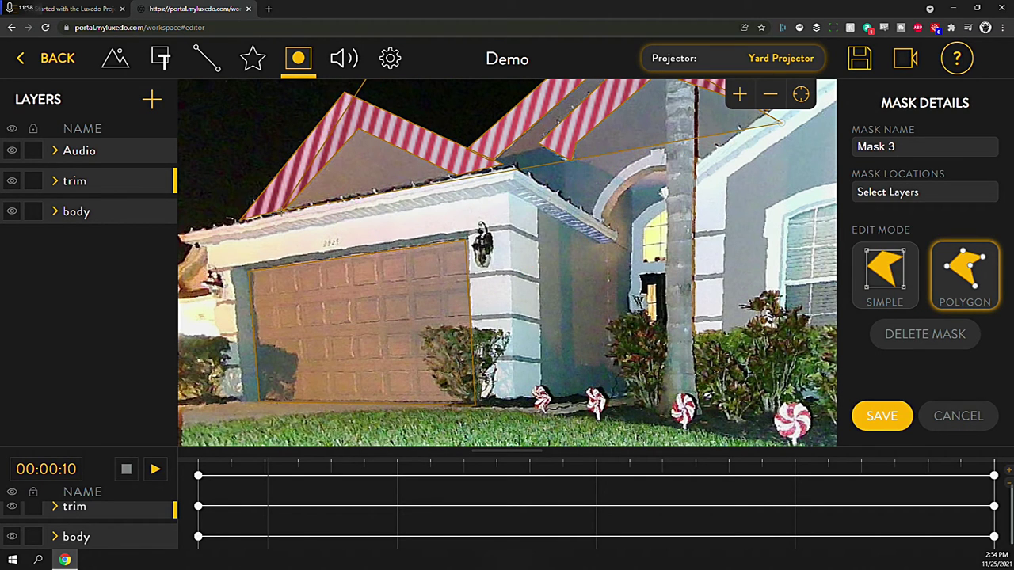
pyautogui.moveTo(415, 224); pyautogui.dragTo(370, 353)
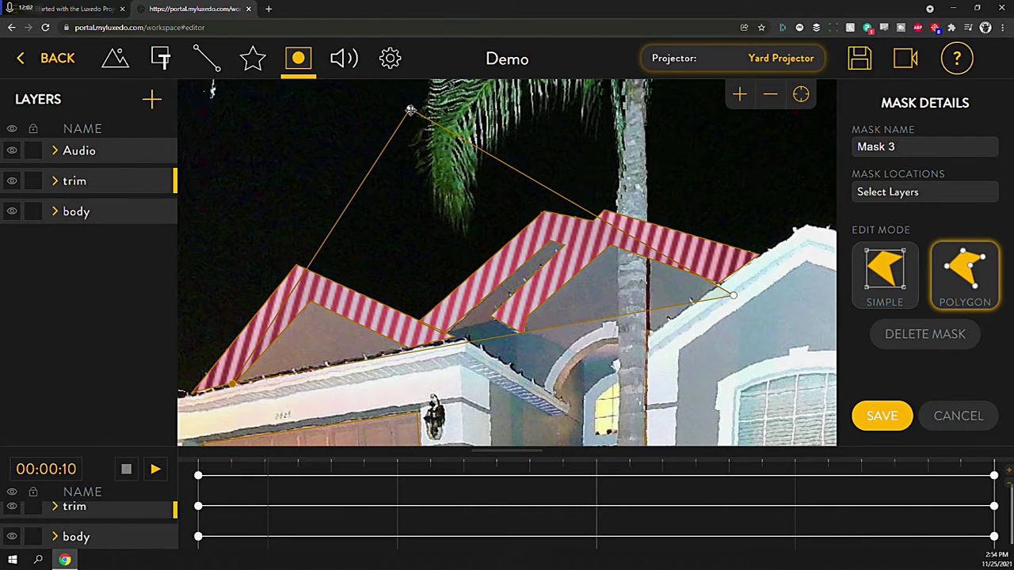
pyautogui.moveTo(410, 108); pyautogui.dragTo(305, 303)
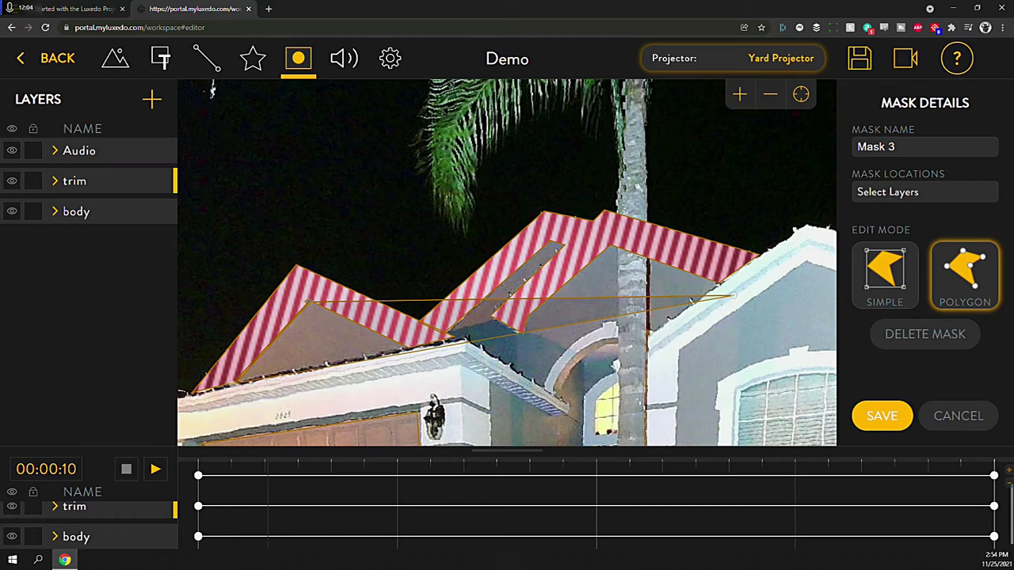
pyautogui.moveTo(732, 296); pyautogui.dragTo(410, 351)
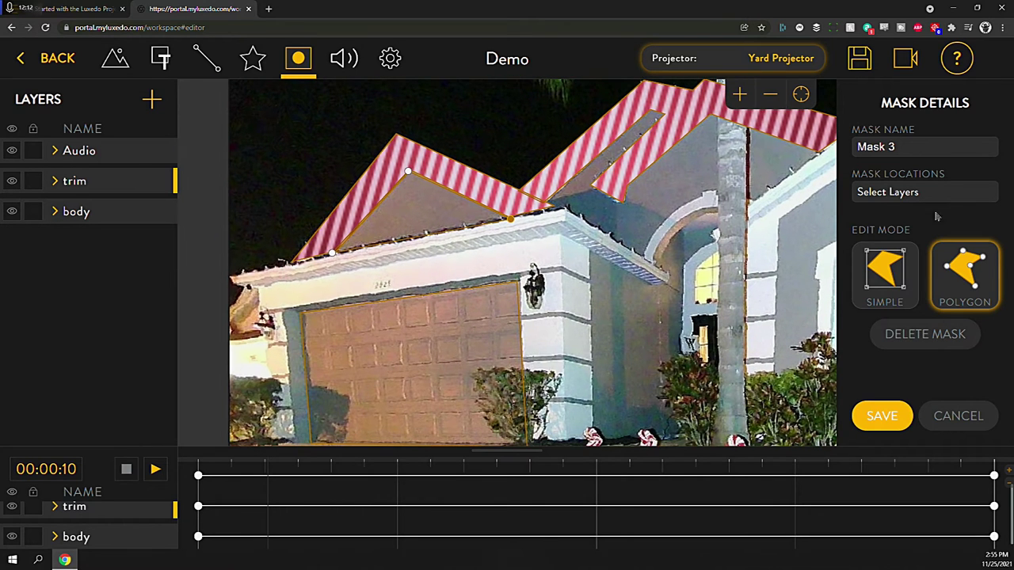
# Name the triangle mask garage eve, assign it to the body layer and save it.
pyautogui.click(932, 150)
pyautogui.write('garage eve')
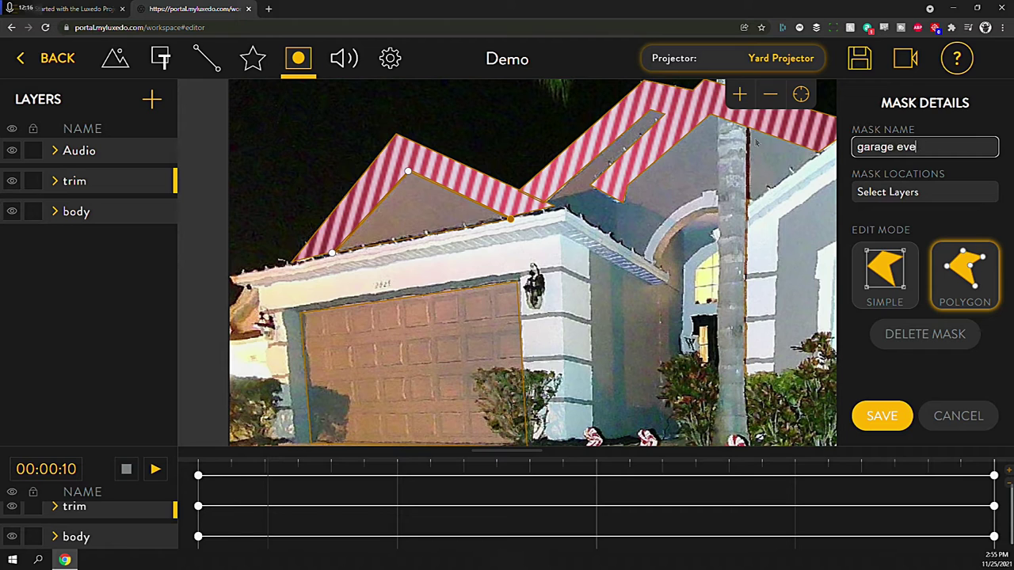
pyautogui.click(941, 195)
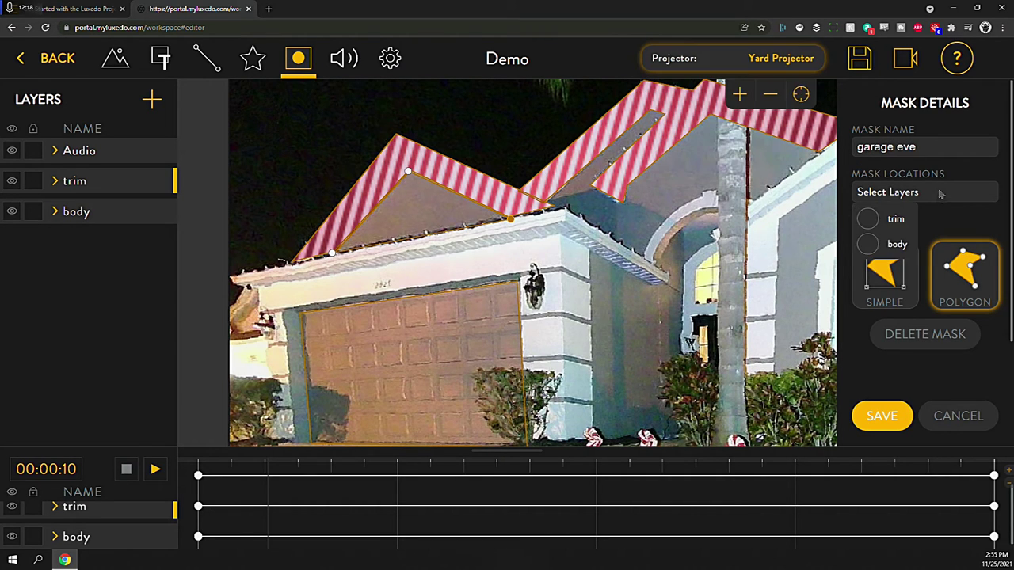
pyautogui.click(869, 244)
pyautogui.click(975, 277)
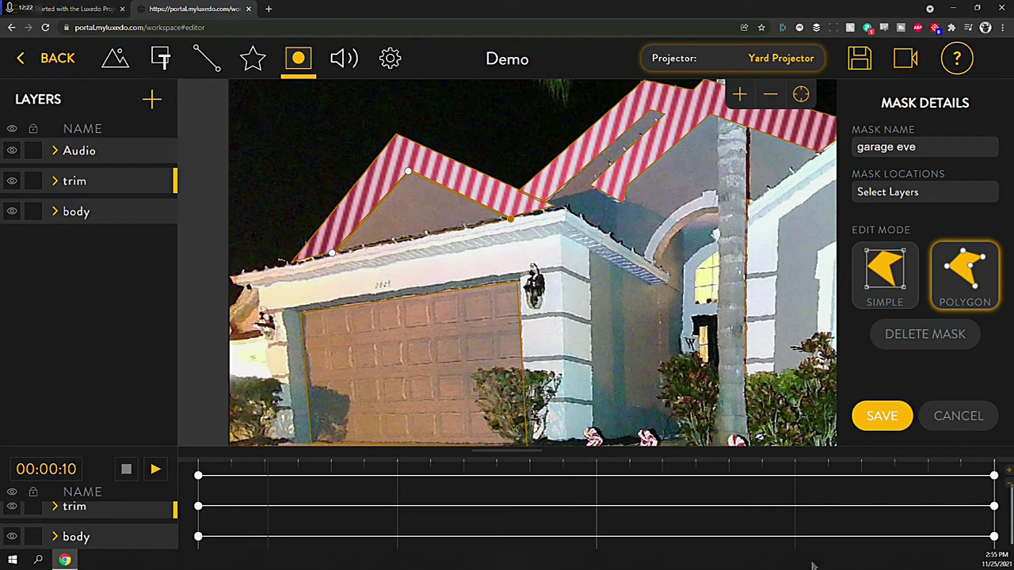
pyautogui.click(884, 420)
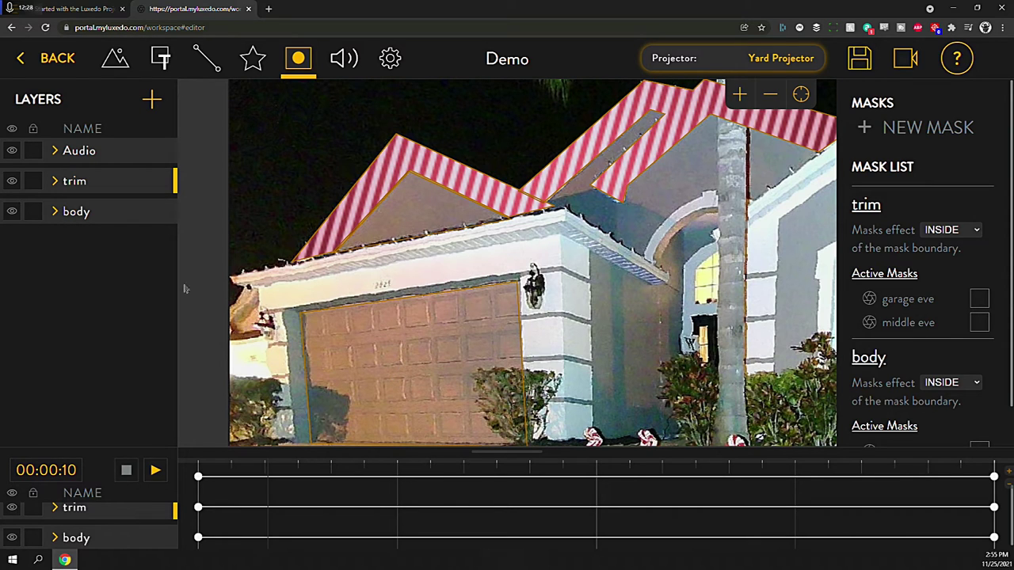
# Add the xmas background video from the christmas media folder to the body layer and stretch its upper corners to cover the garage door and gable.
pyautogui.click(121, 216)
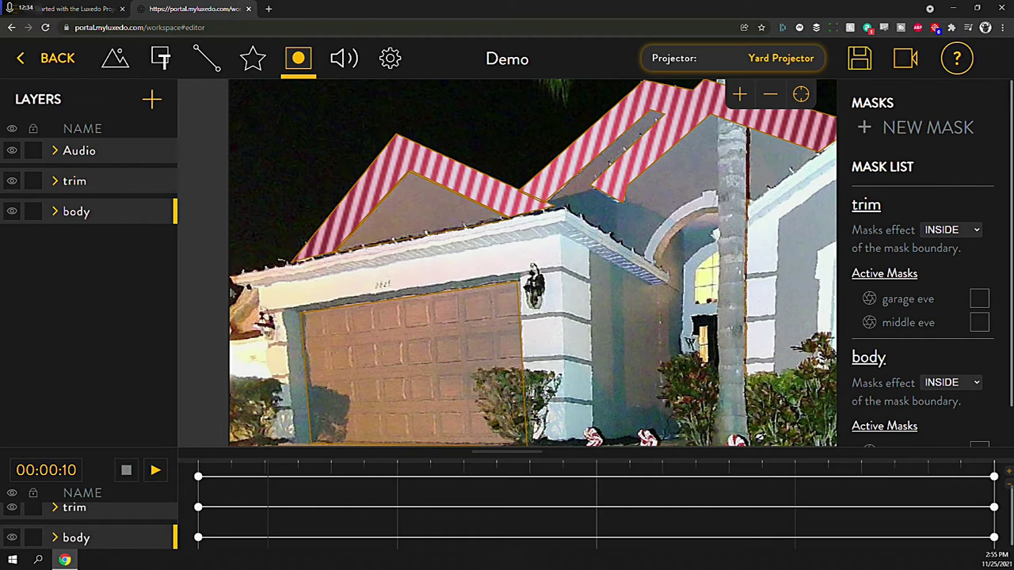
pyautogui.scroll(-1, 901, 340)
pyautogui.scroll(1, 908, 340)
pyautogui.click(117, 60)
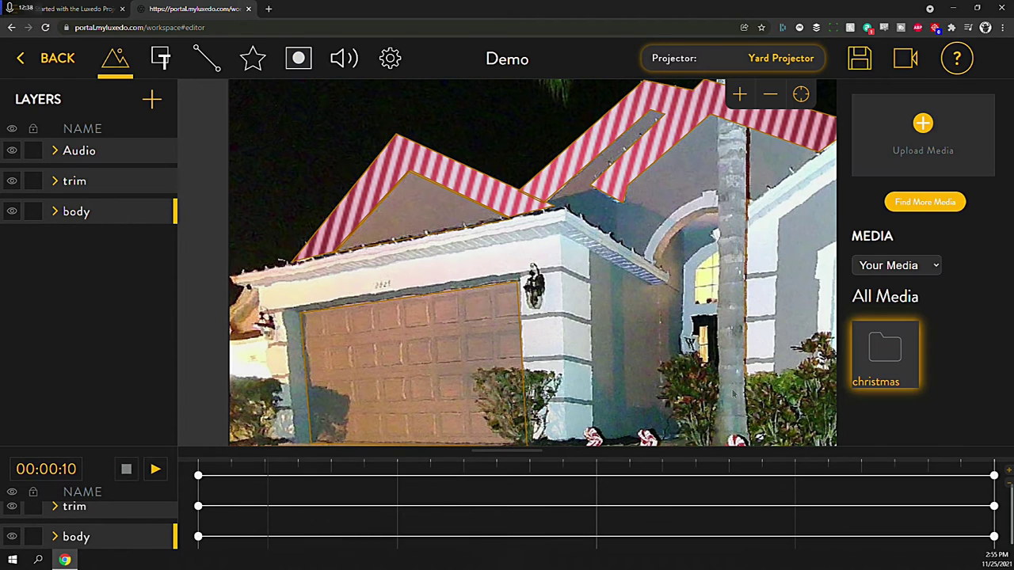
pyautogui.click(888, 363)
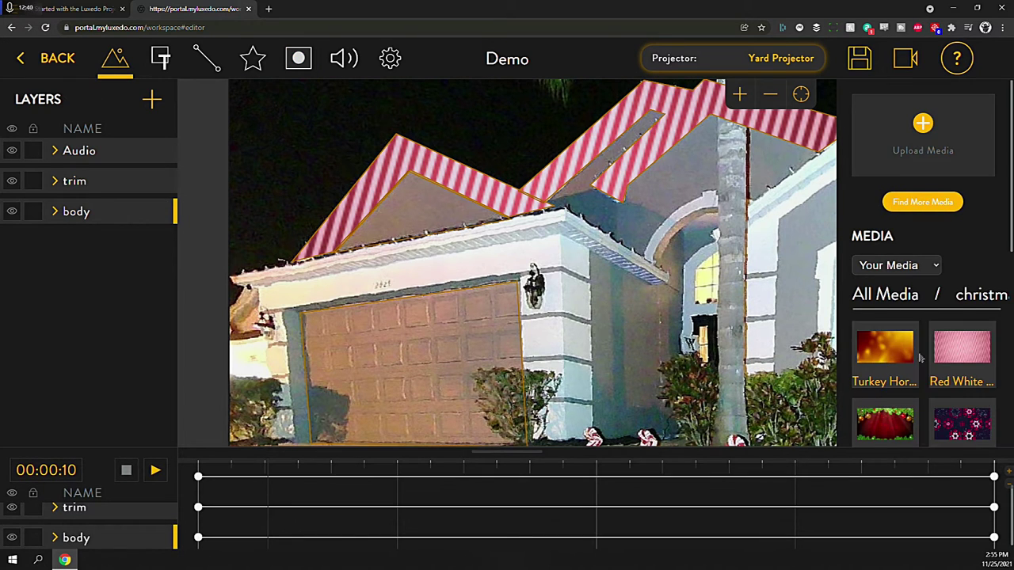
pyautogui.scroll(-3, 903, 348)
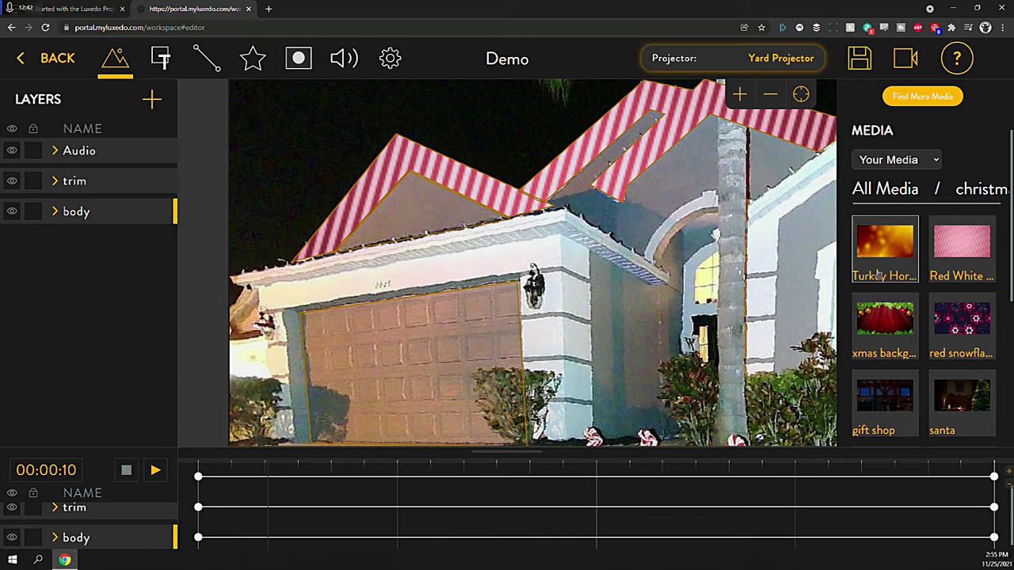
pyautogui.moveTo(885, 317); pyautogui.dragTo(465, 372)
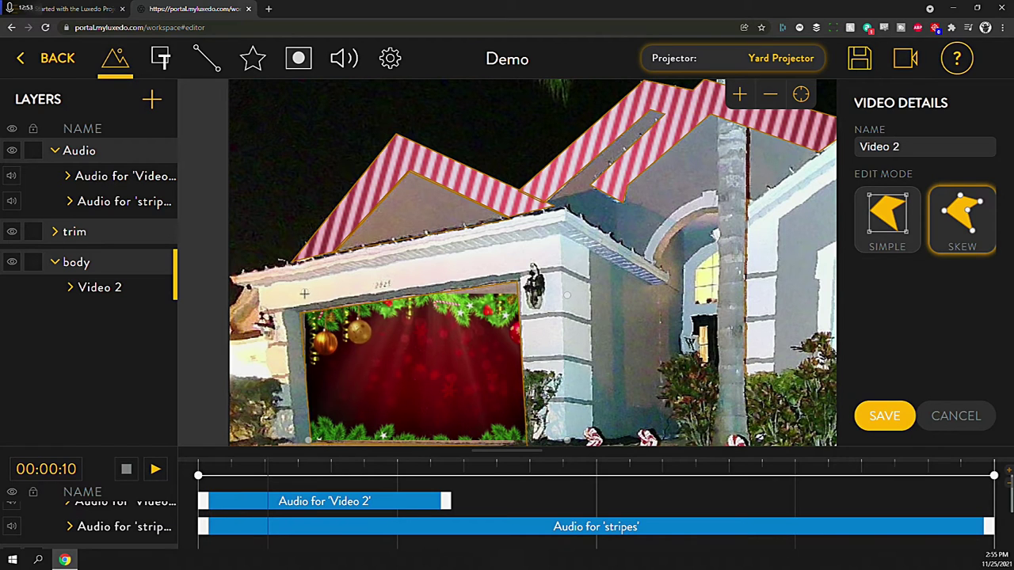
pyautogui.moveTo(308, 294); pyautogui.dragTo(286, 185)
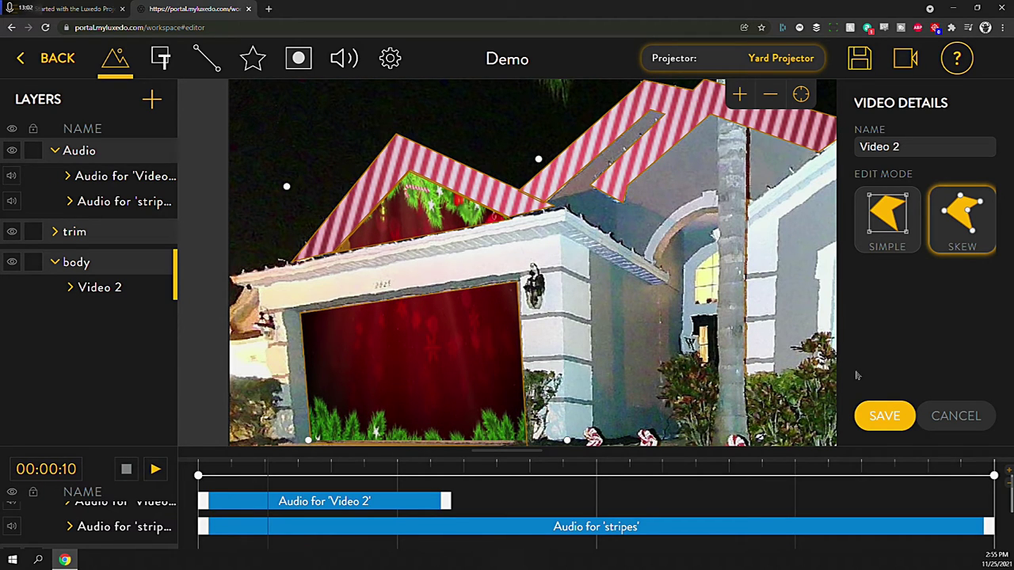
# Name the body layer's video garland, save it and play a short preview.
pyautogui.tripleClick(913, 146)
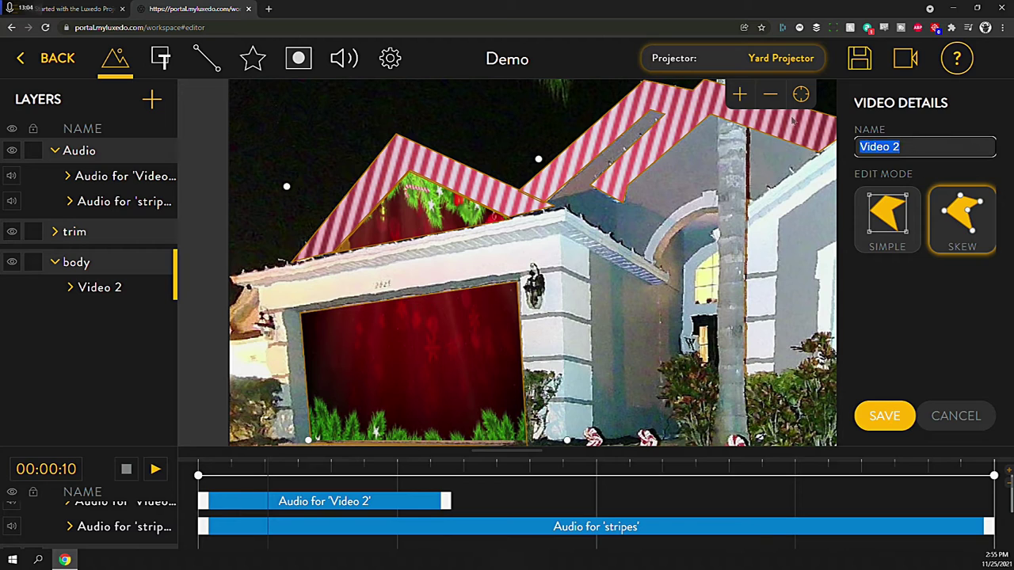
pyautogui.write('gaR')
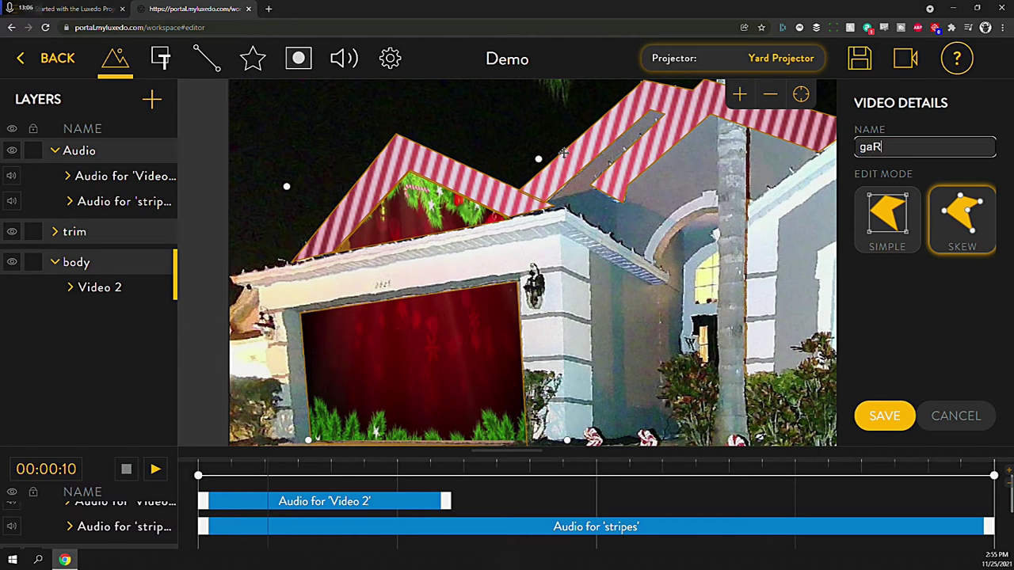
pyautogui.press('BackSpace')
pyautogui.write('rland')
pyautogui.click(882, 417)
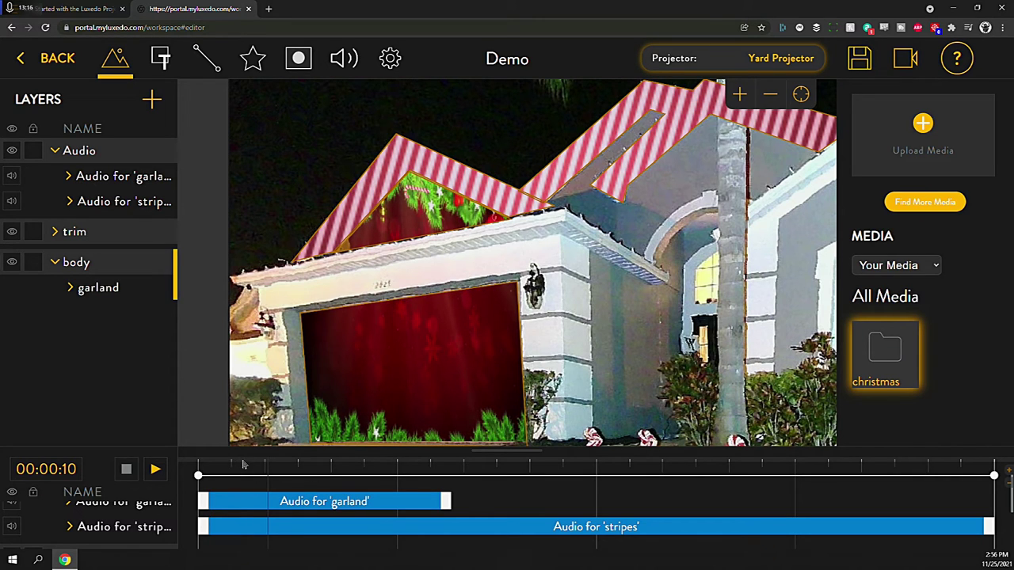
pyautogui.press('space')
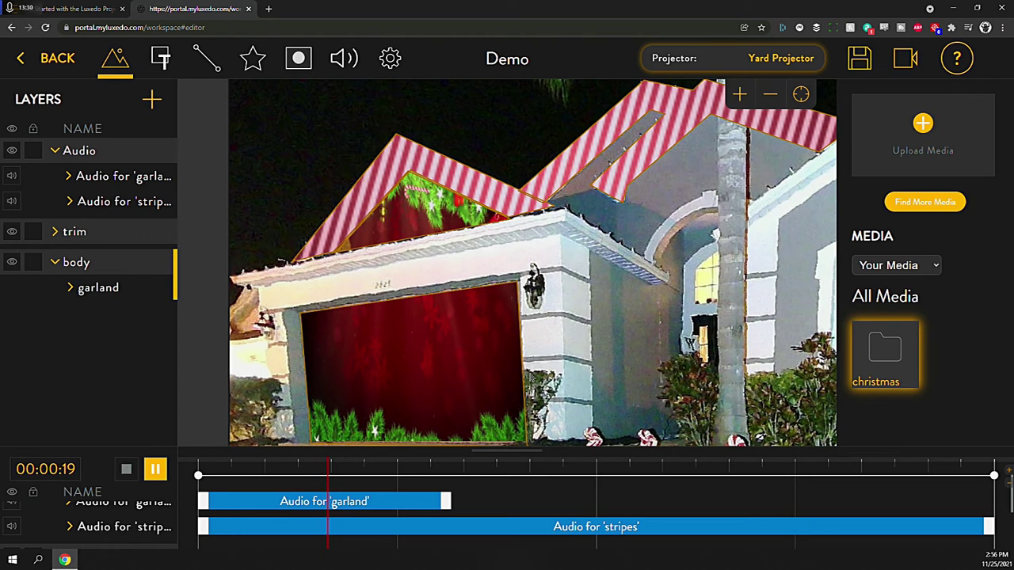
pyautogui.press('space')
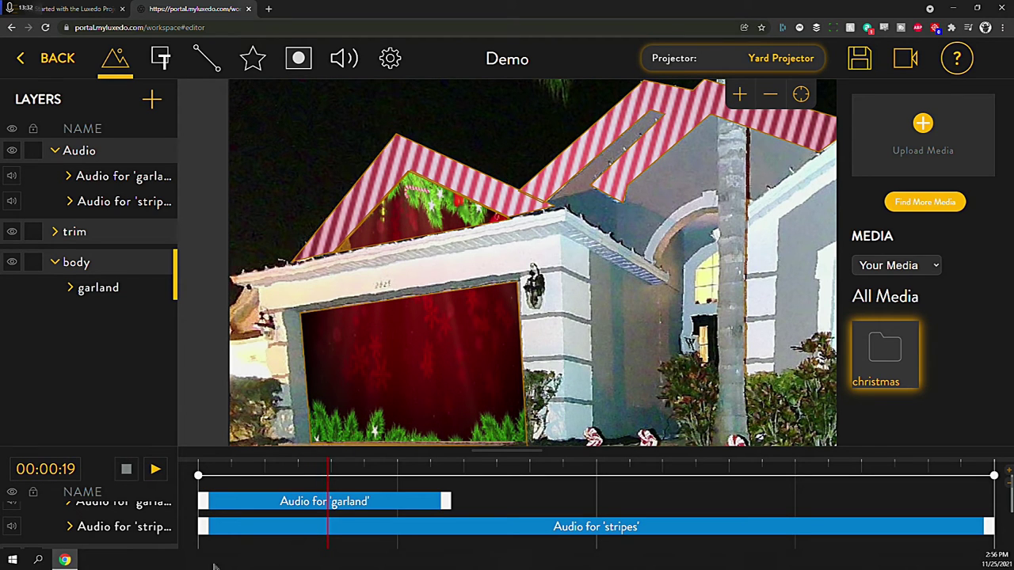
# Enlarge the timeline area, collapse the Audio and body layers, and move the playhead to 00:00:01.
pyautogui.scroll(1, 71, 535)
pyautogui.click(56, 515)
pyautogui.scroll(-2, 127, 519)
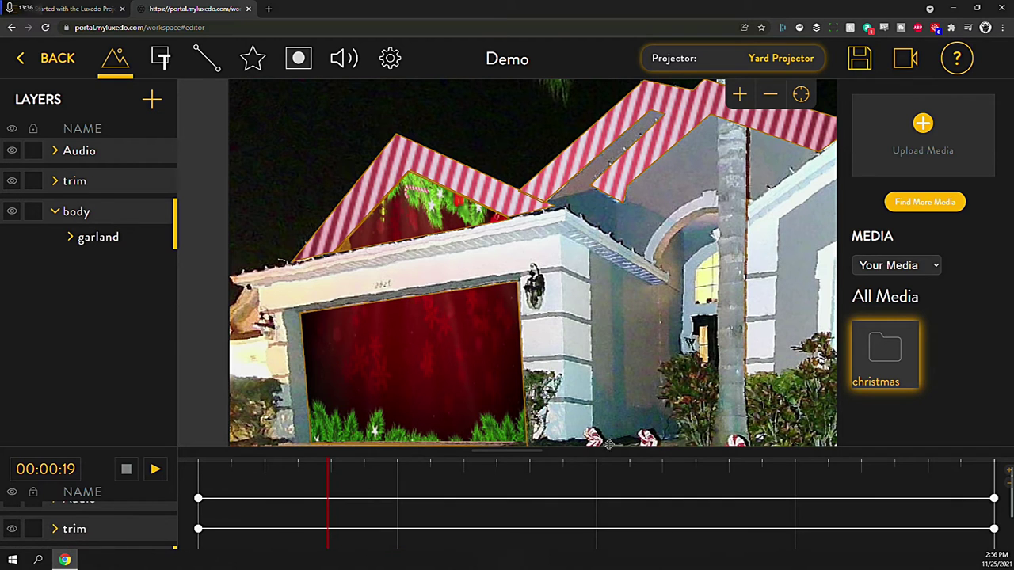
pyautogui.moveTo(519, 451); pyautogui.dragTo(518, 374)
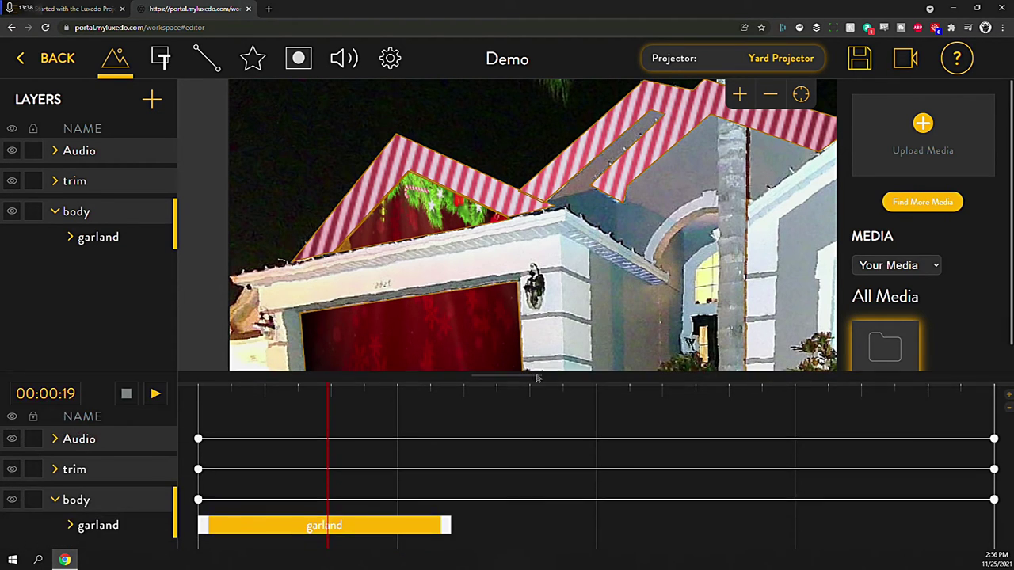
pyautogui.click(56, 500)
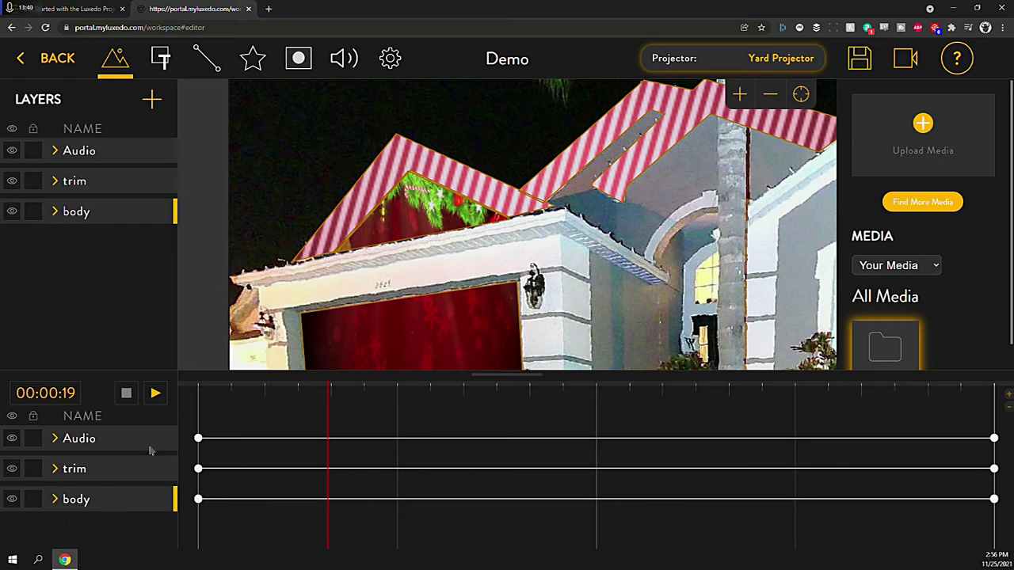
pyautogui.click(205, 388)
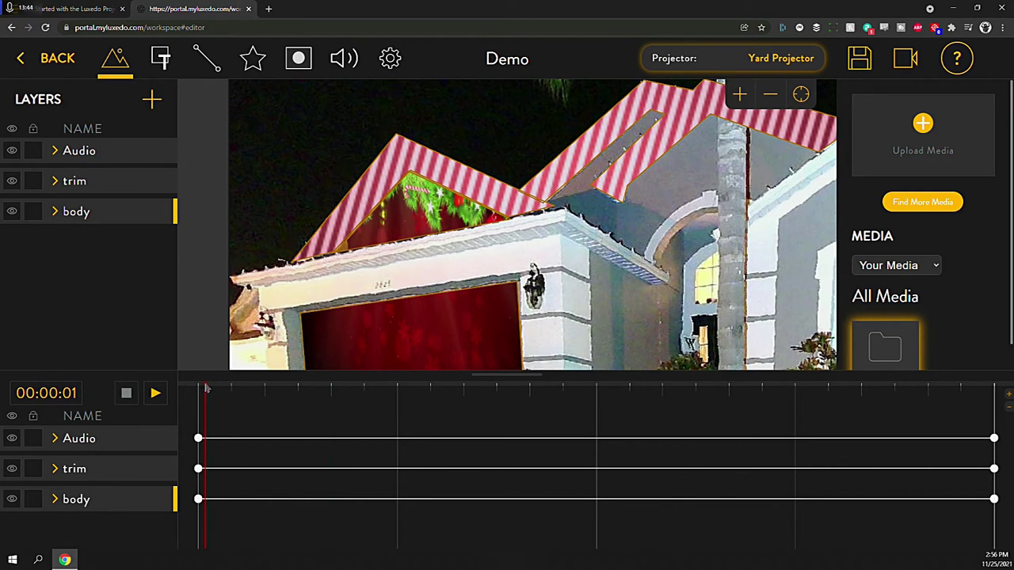
# Add a linear Fade In effect from 0 to 10 seconds to the trim layer's stripes video, save it and preview it.
pyautogui.click(54, 469)
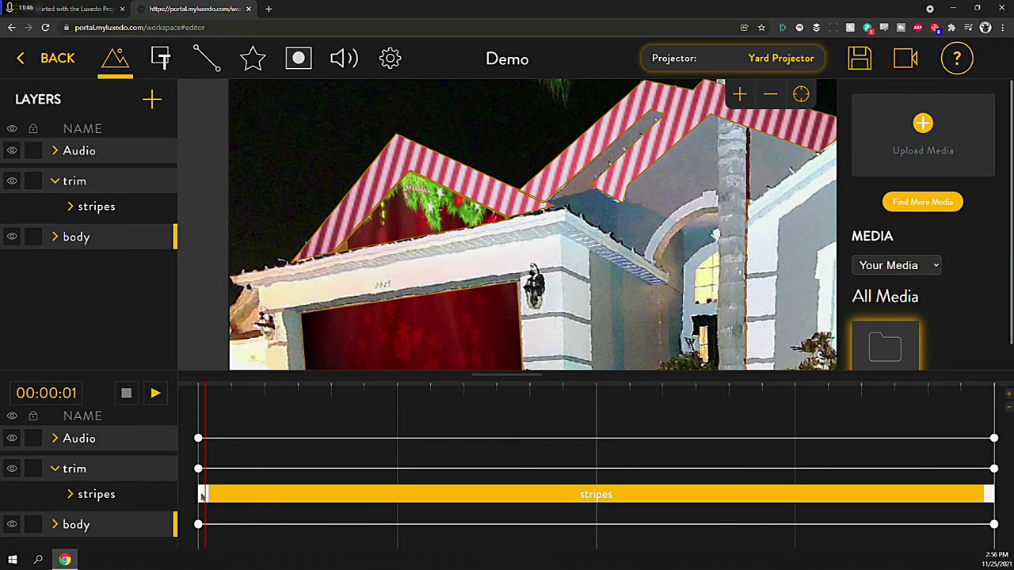
pyautogui.click(254, 496)
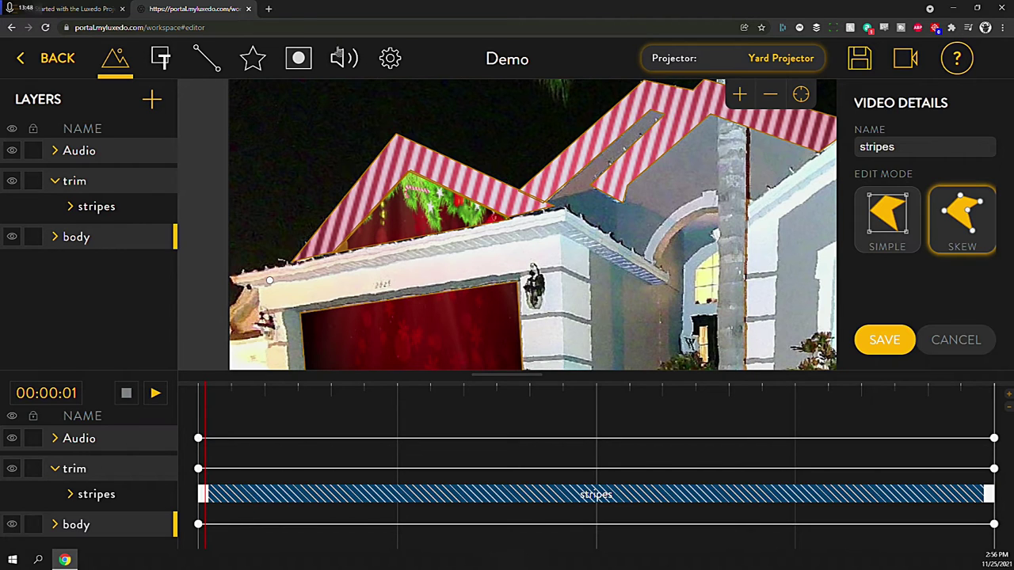
pyautogui.click(253, 60)
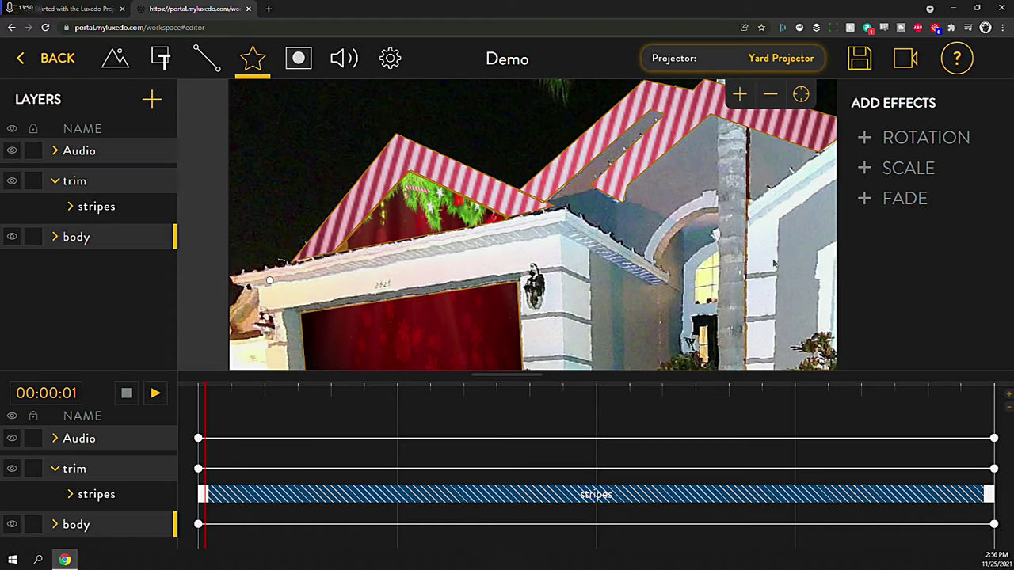
pyautogui.click(863, 200)
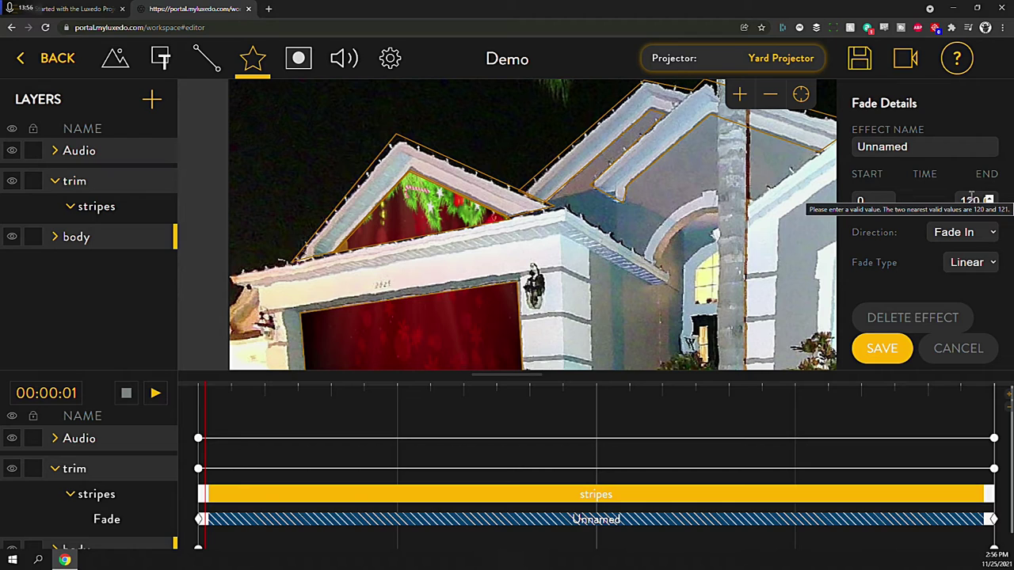
pyautogui.click(873, 198)
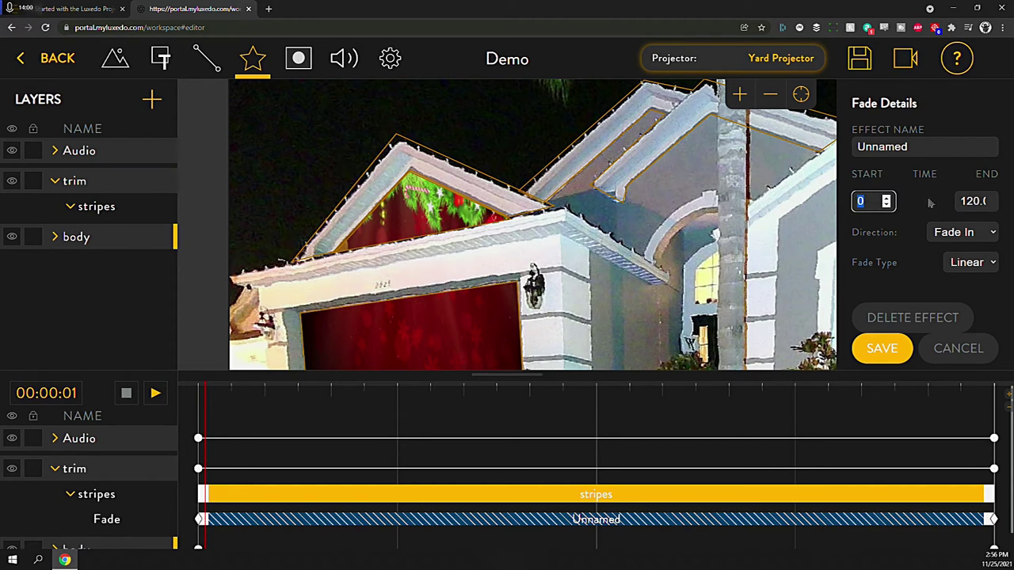
pyautogui.click(960, 201)
pyautogui.write('10')
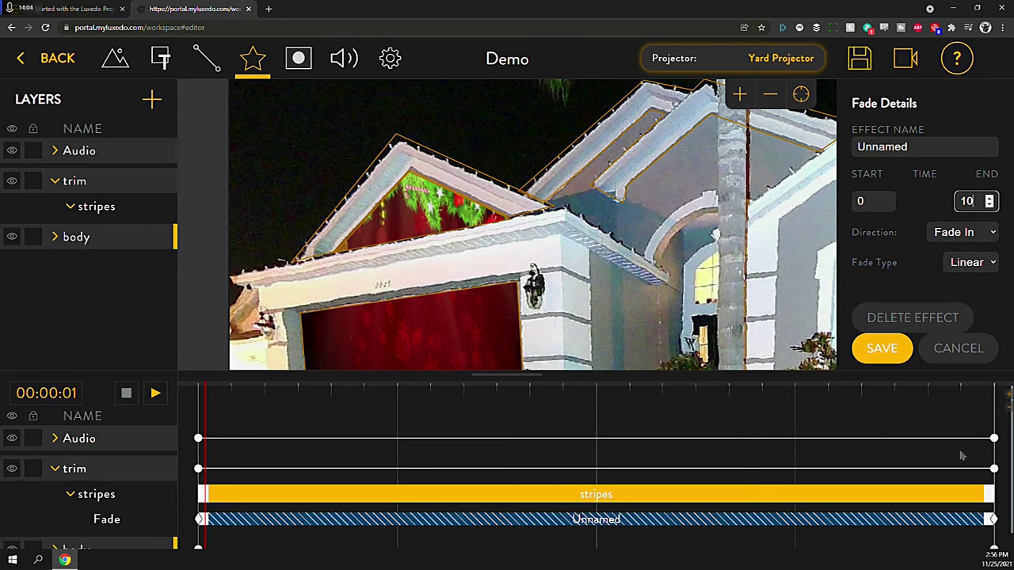
pyautogui.click(882, 350)
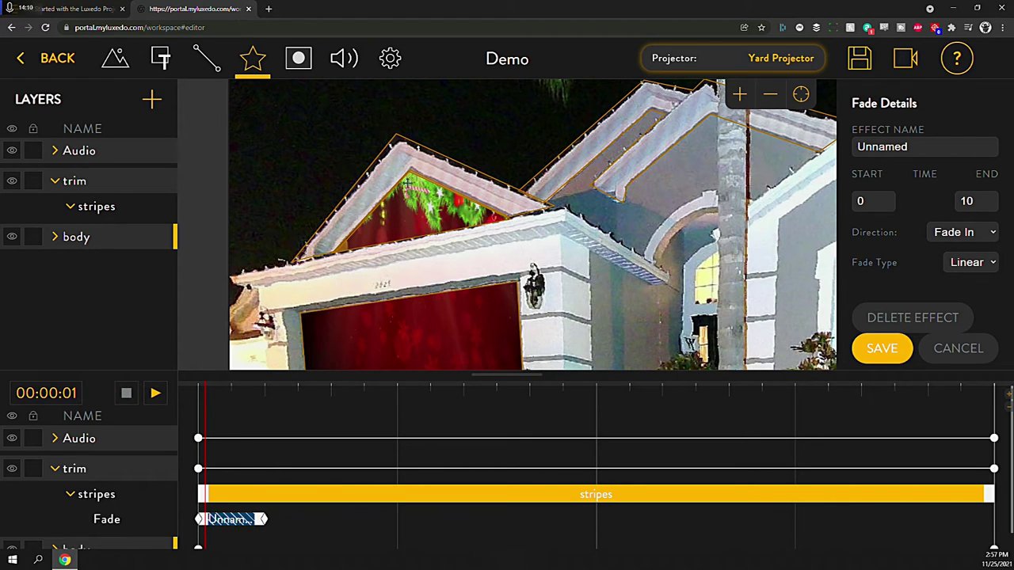
pyautogui.press('space')
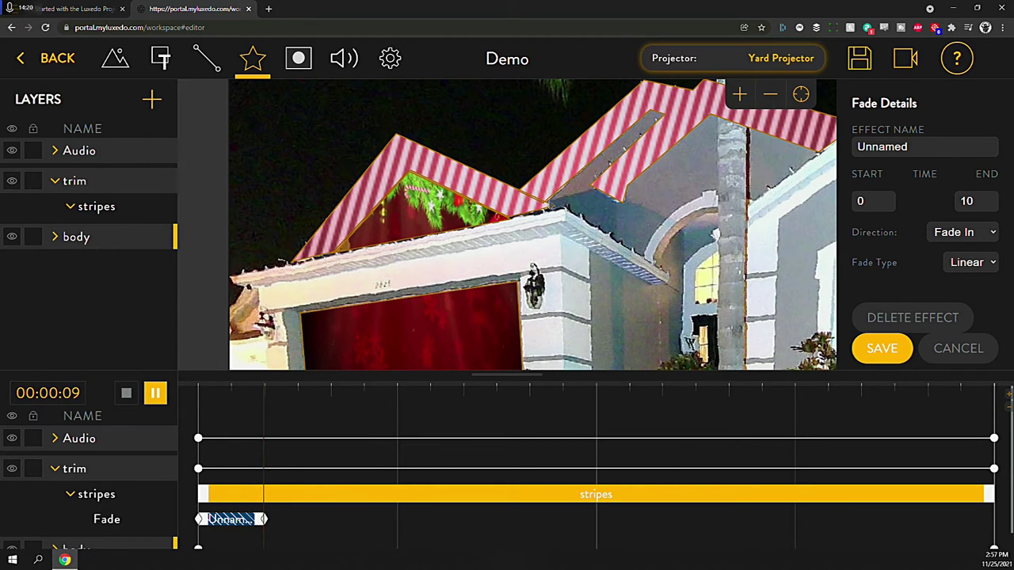
# Add a Right (CW) Range rotation effect of 180 degrees to the stripes video, save it and preview it.
pyautogui.click(457, 497)
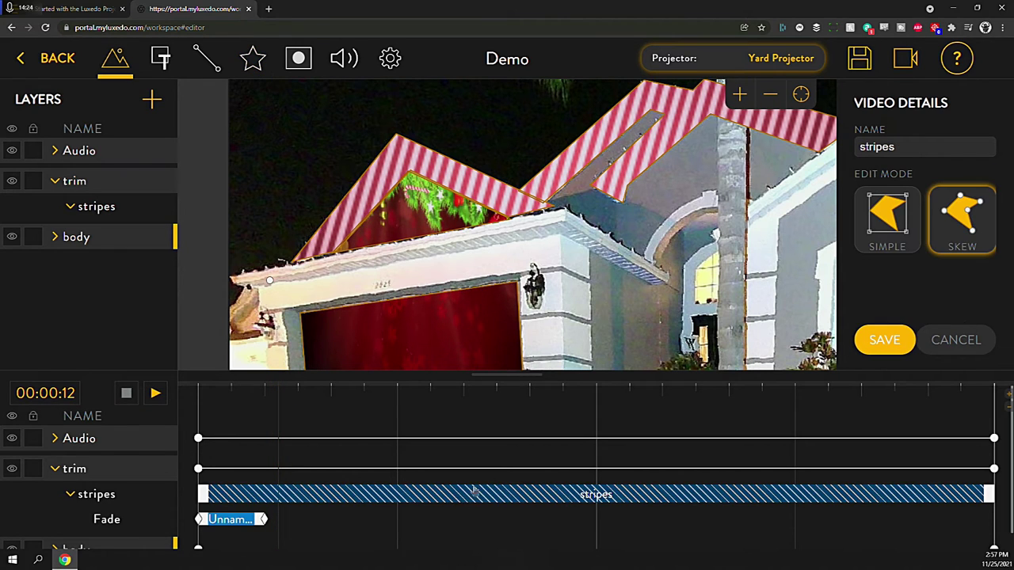
pyautogui.click(250, 61)
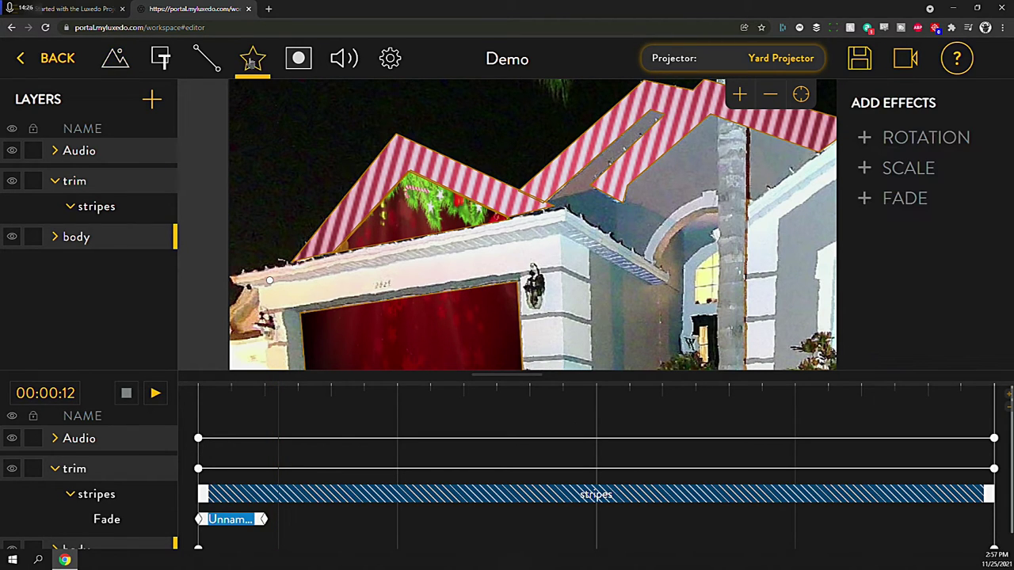
pyautogui.click(865, 138)
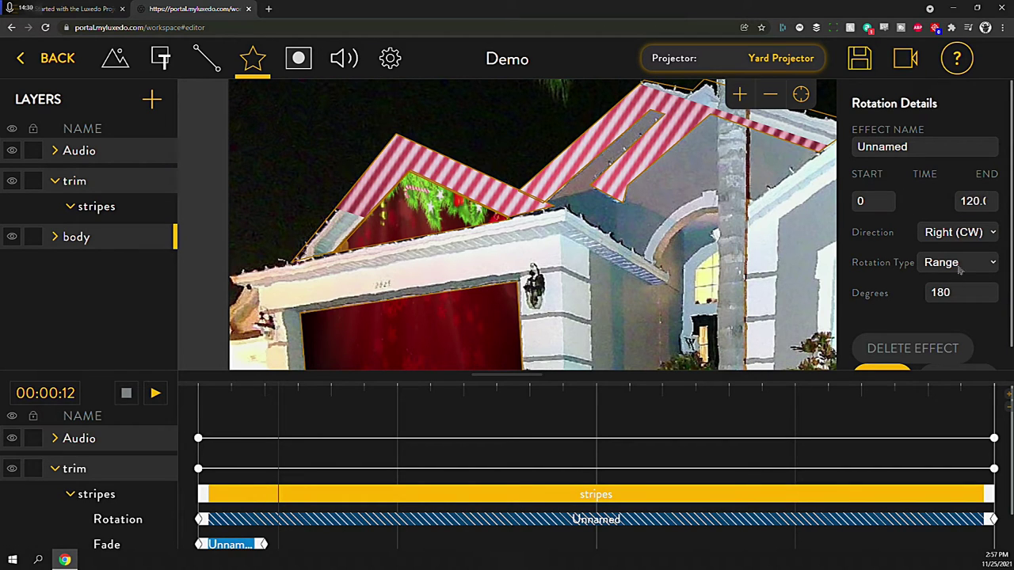
pyautogui.scroll(-1, 893, 356)
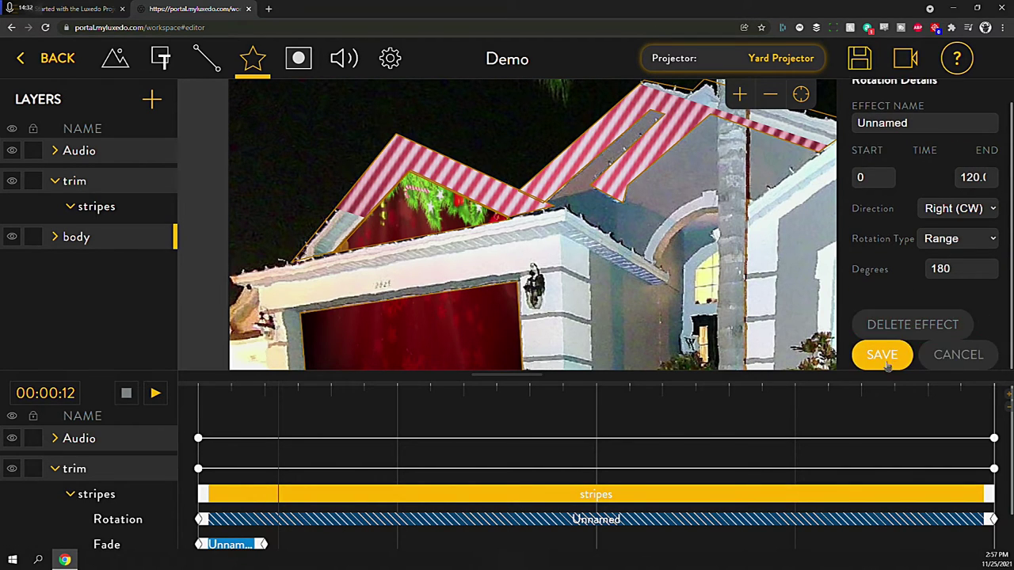
pyautogui.click(886, 356)
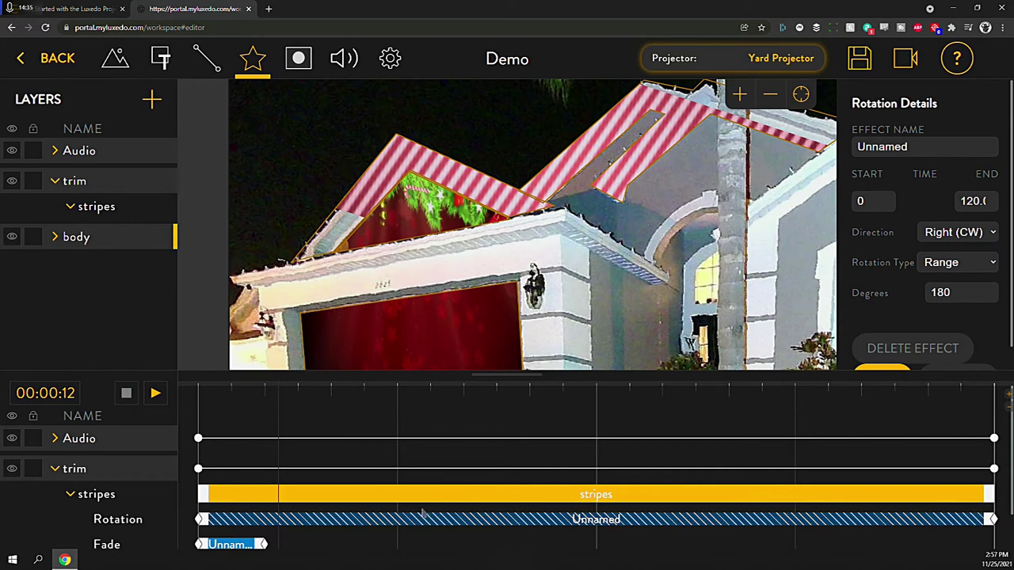
pyautogui.press('space')
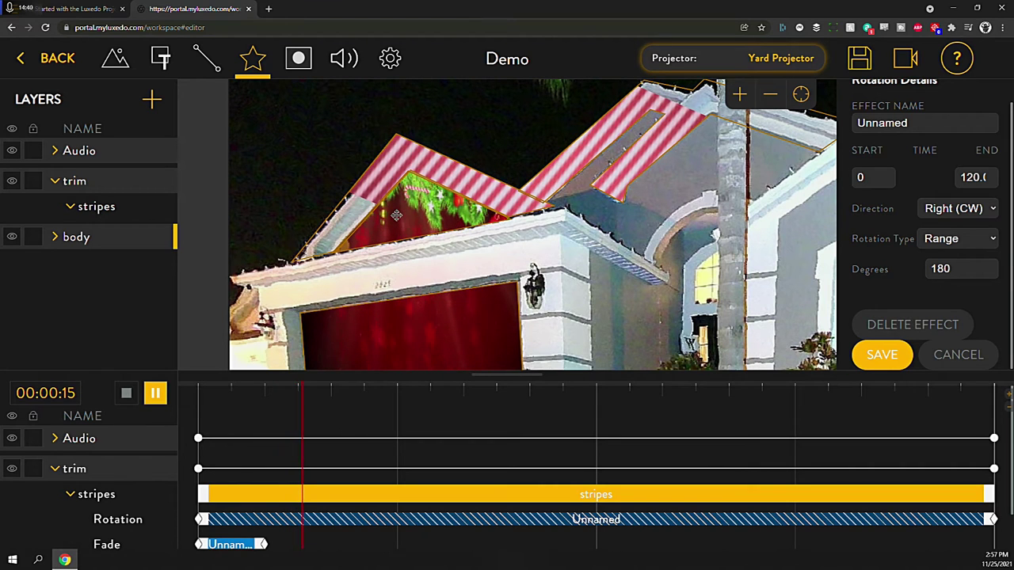
pyautogui.press('space')
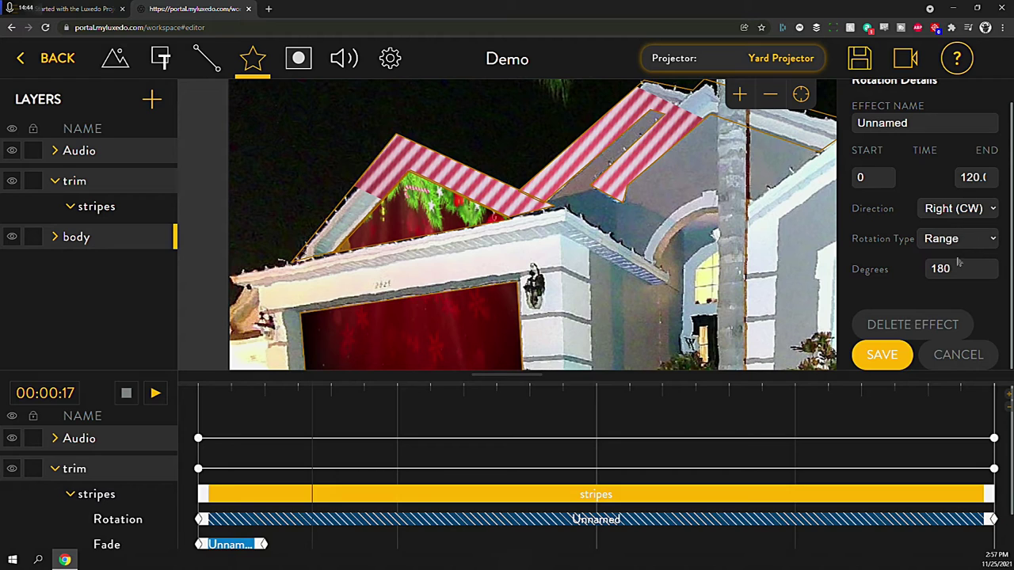
# Set the rotation effect's end time to 15 seconds, save it, preview from near the start, and shrink the timeline area again.
pyautogui.doubleClick(960, 178)
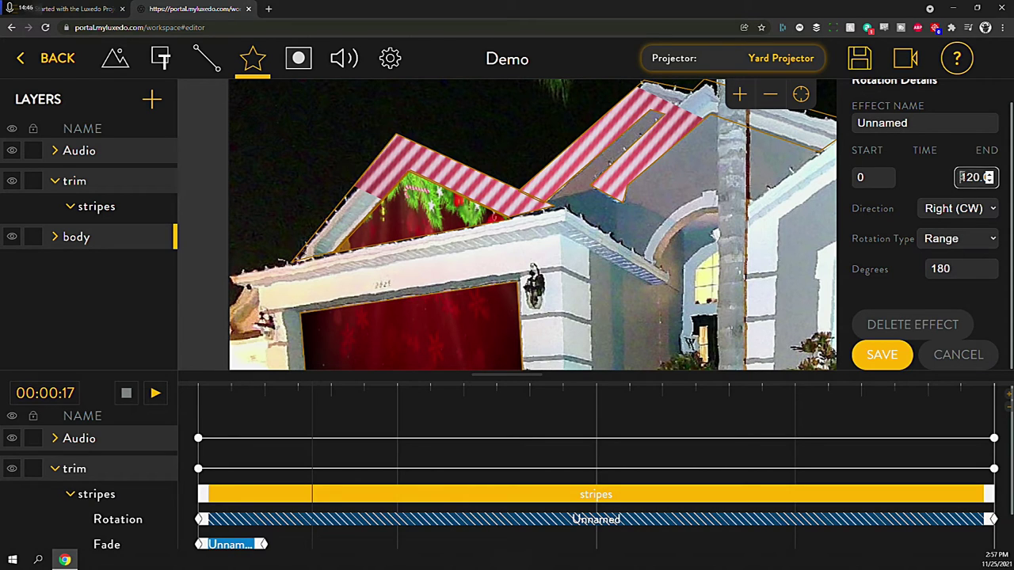
pyautogui.write('15')
pyautogui.click(885, 356)
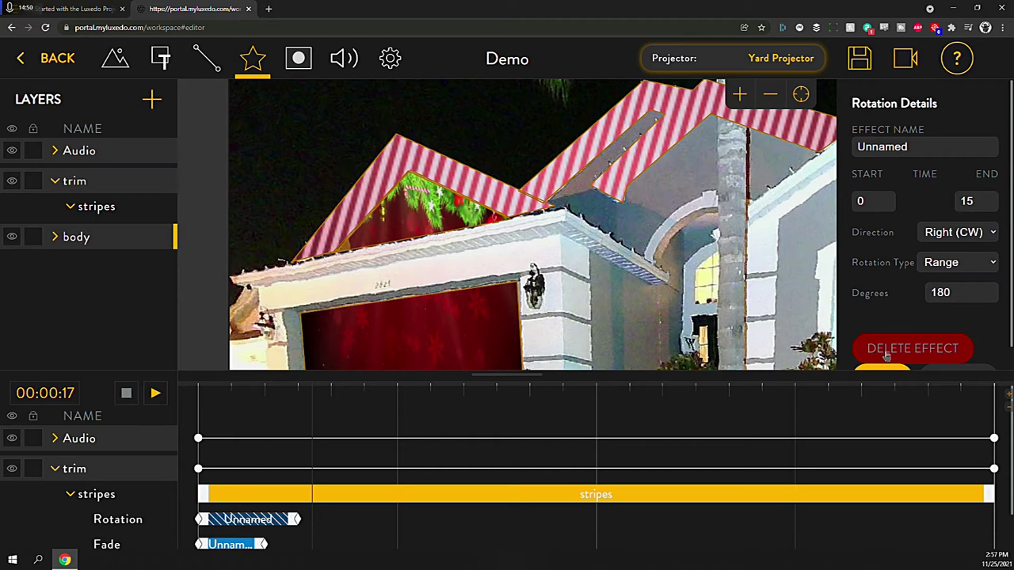
pyautogui.click(203, 389)
pyautogui.press('space')
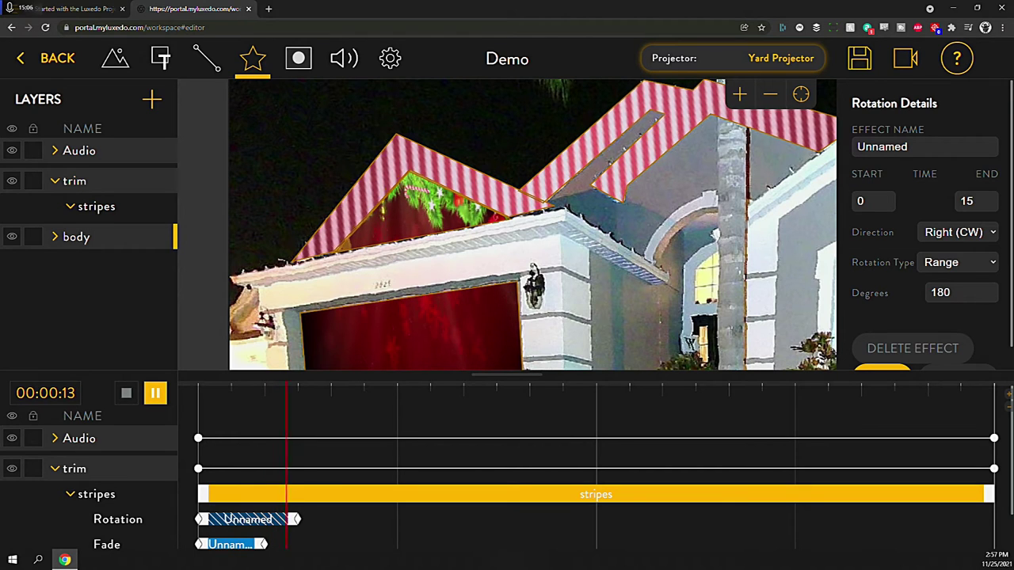
pyautogui.press('space')
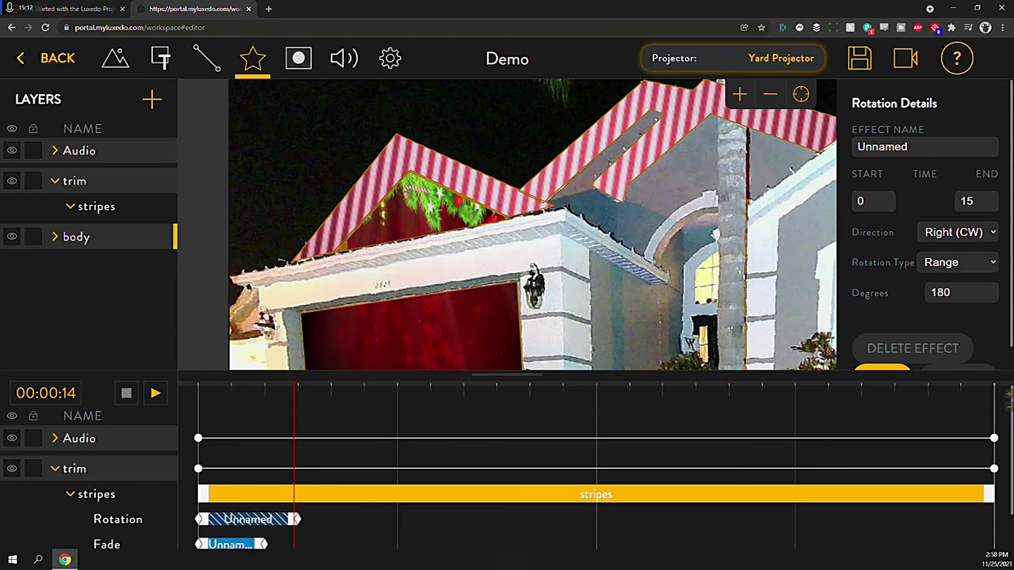
pyautogui.moveTo(512, 373); pyautogui.dragTo(507, 519)
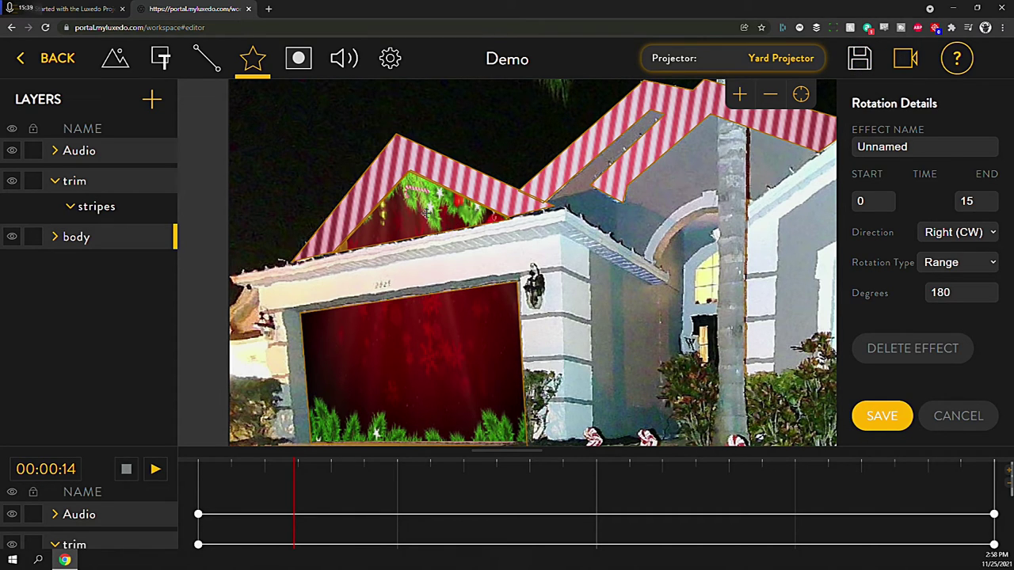
# Close the stripes rotation details and bring up the project's media library.
pyautogui.moveTo(632, 242); pyautogui.dragTo(373, 253)
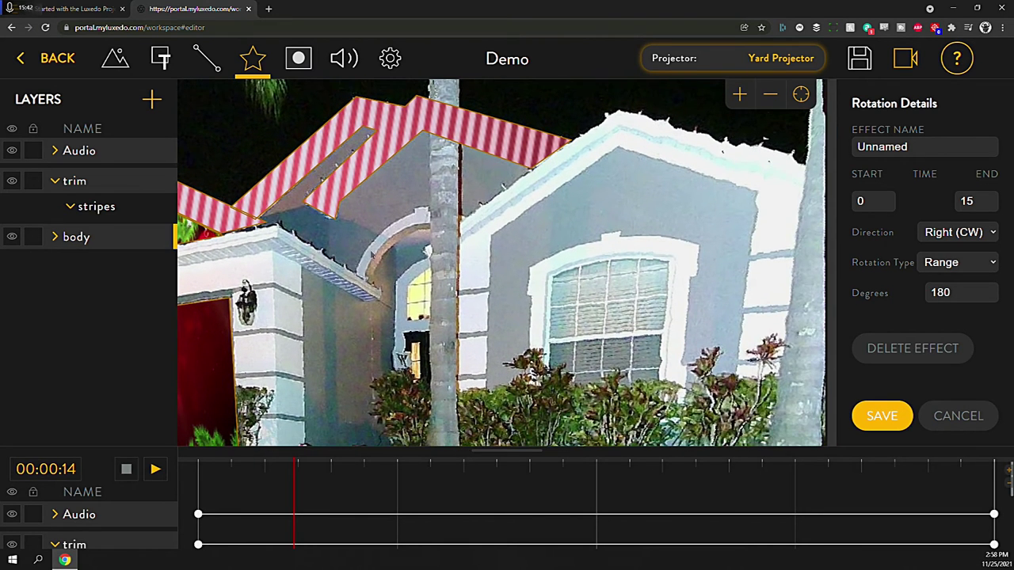
pyautogui.click(616, 199)
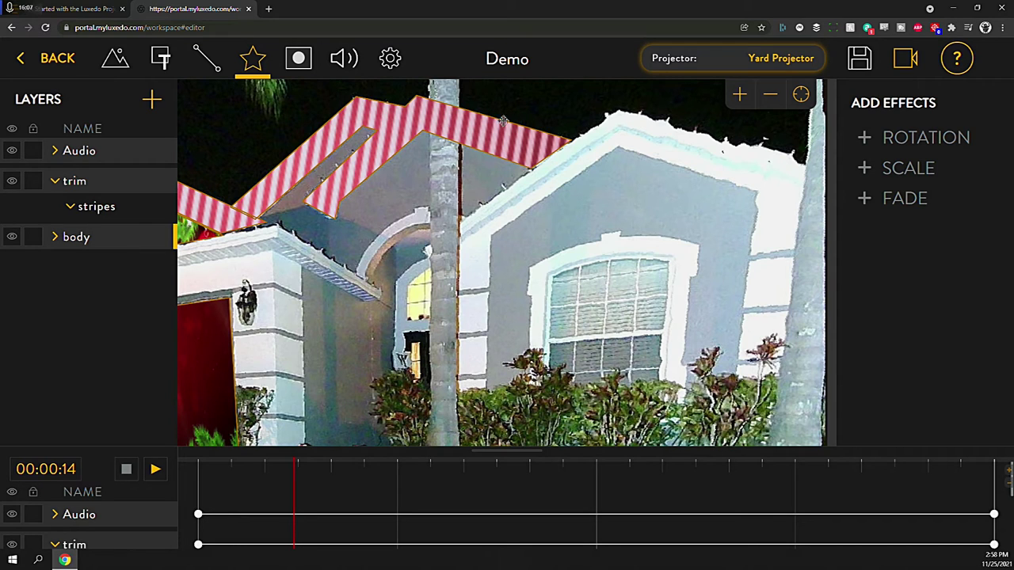
pyautogui.click(113, 69)
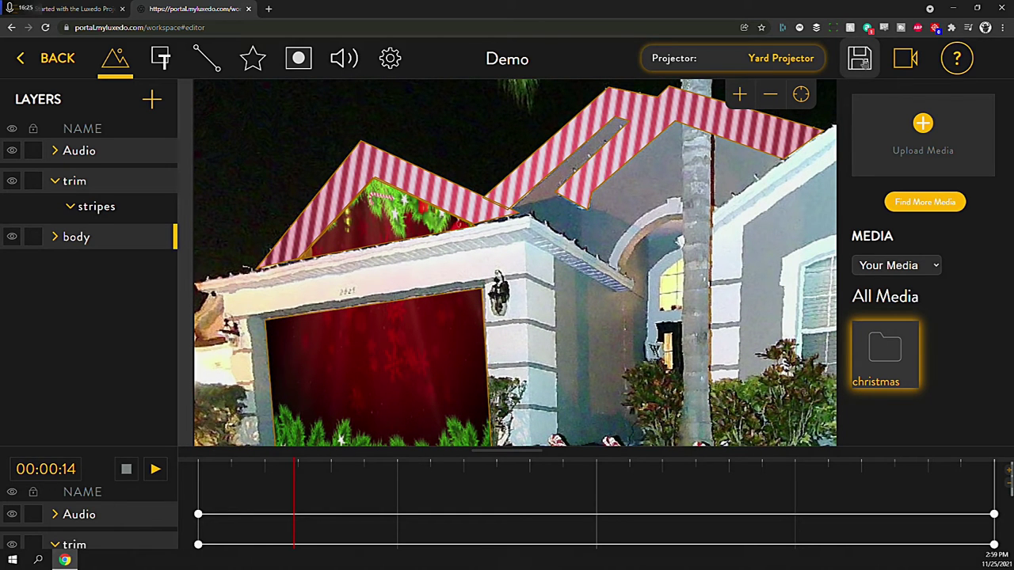
# Render the Demo project and save it onto the Yard Projector.
pyautogui.click(911, 67)
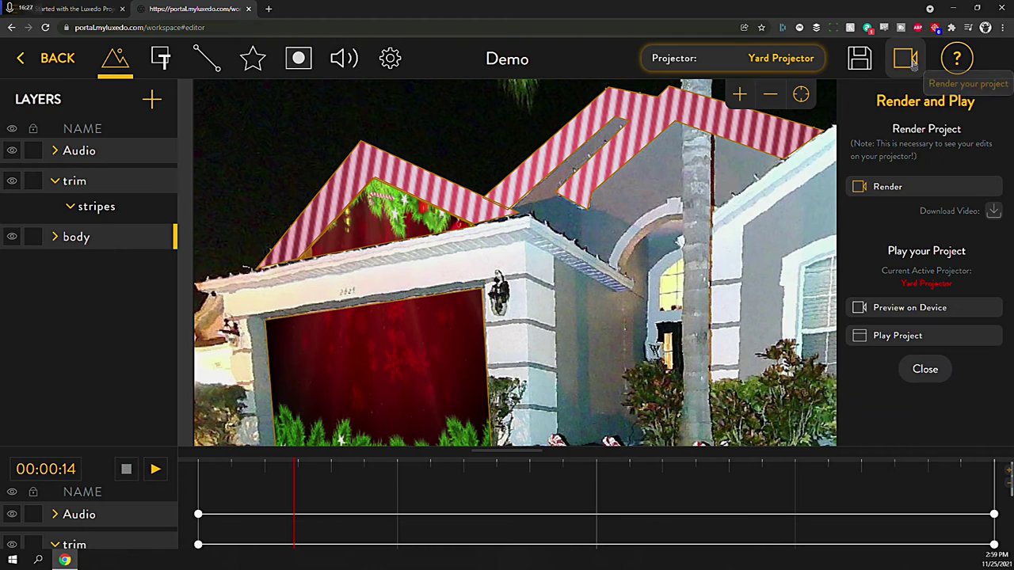
pyautogui.click(881, 193)
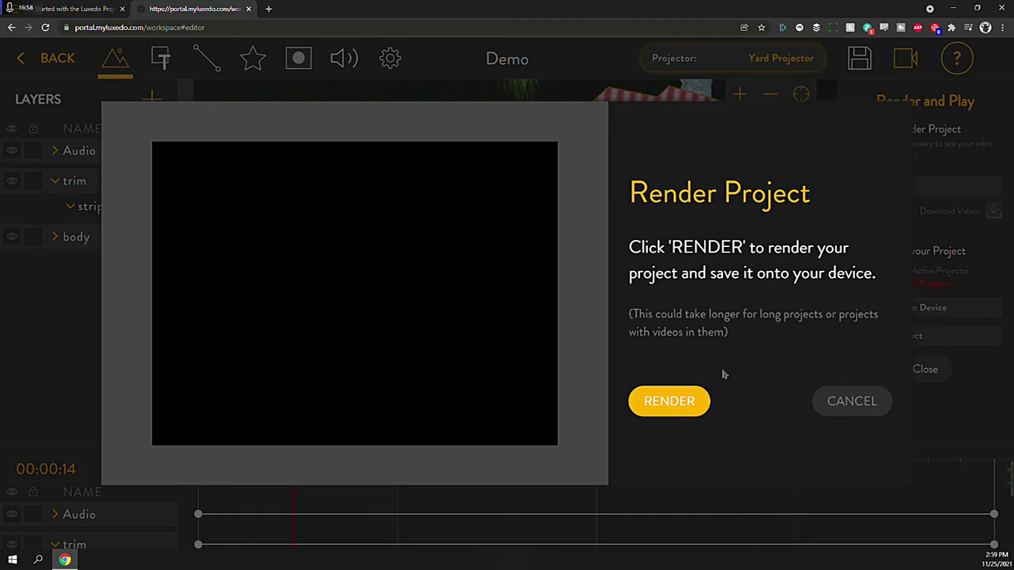
pyautogui.click(675, 413)
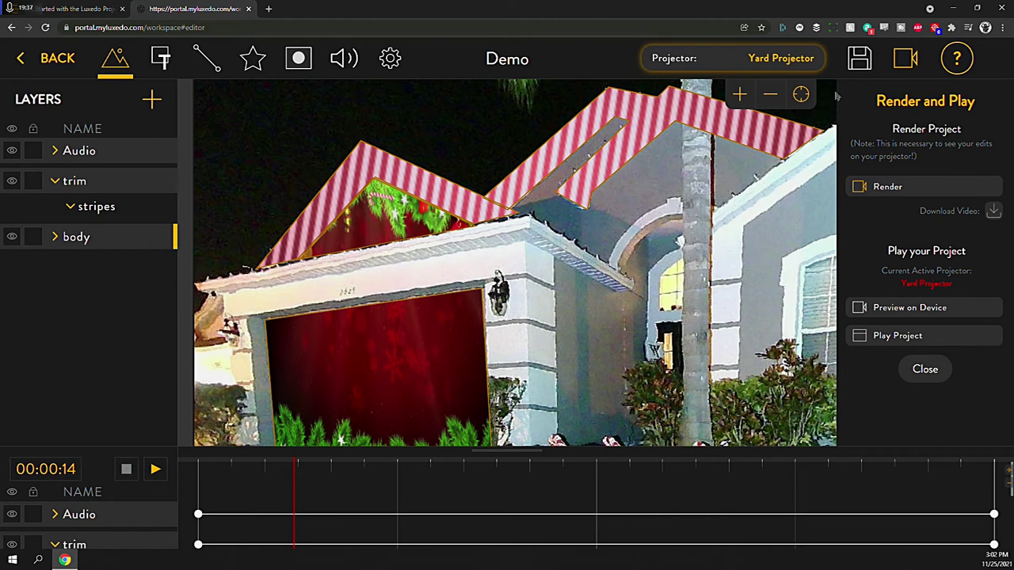
# Leave the Demo project, open the Stripes project from the 2021 folder, and play its animation before stopping it.
pyautogui.click(59, 58)
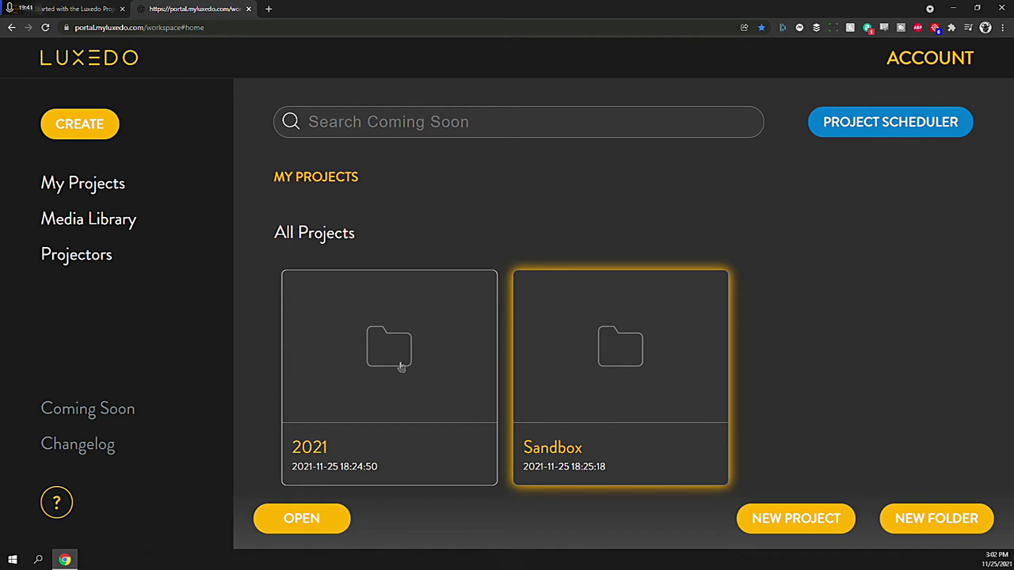
pyautogui.doubleClick(395, 381)
pyautogui.doubleClick(391, 381)
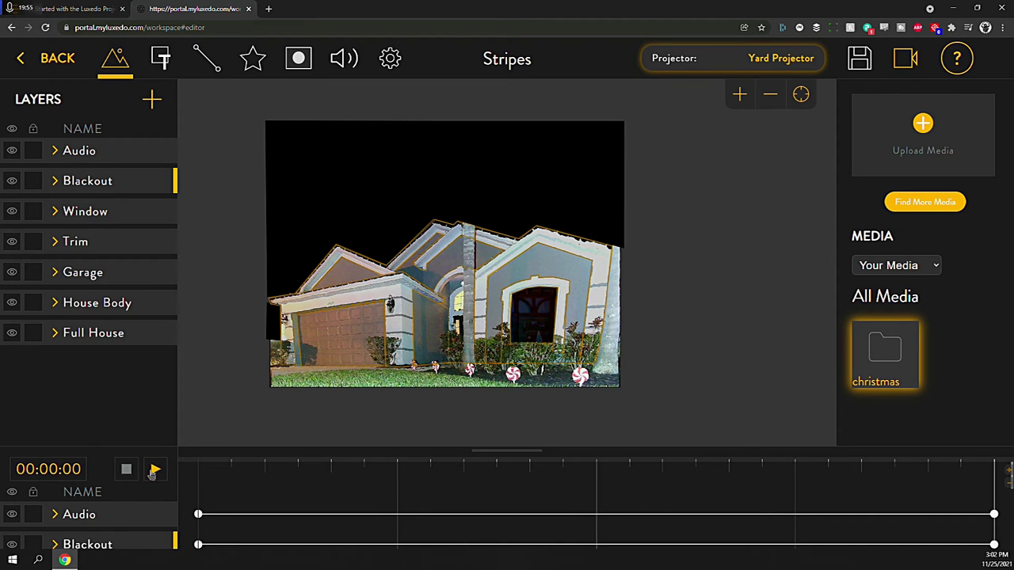
pyautogui.click(155, 470)
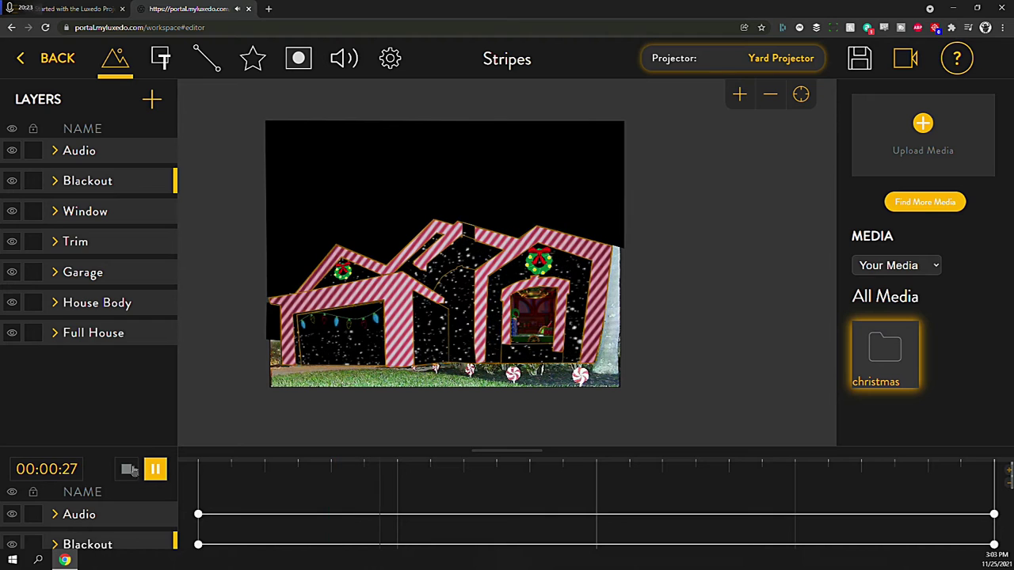
pyautogui.click(126, 470)
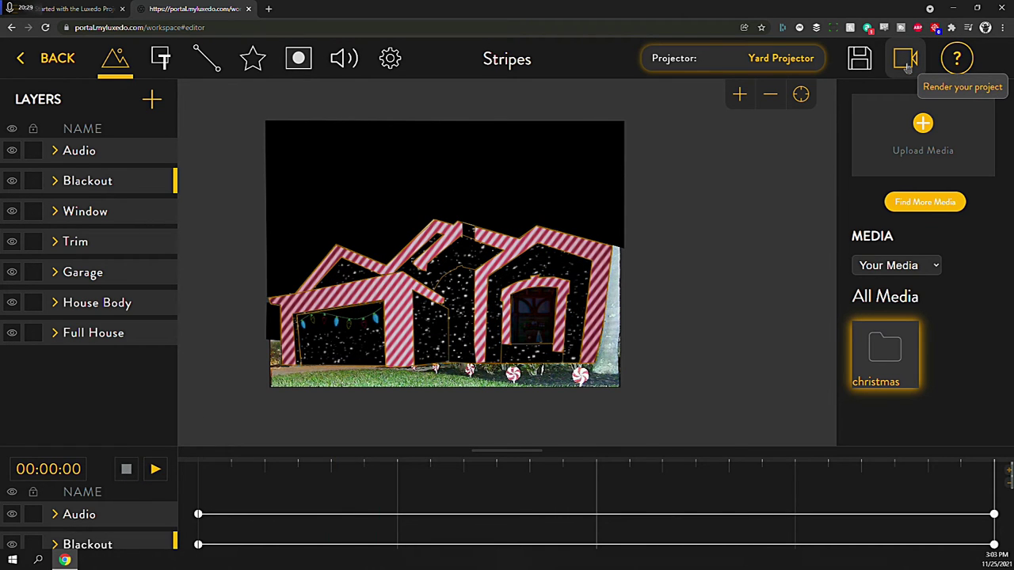
# Download the Stripes project's rendered video and open the MP4 file in VLC media player.
pyautogui.click(907, 68)
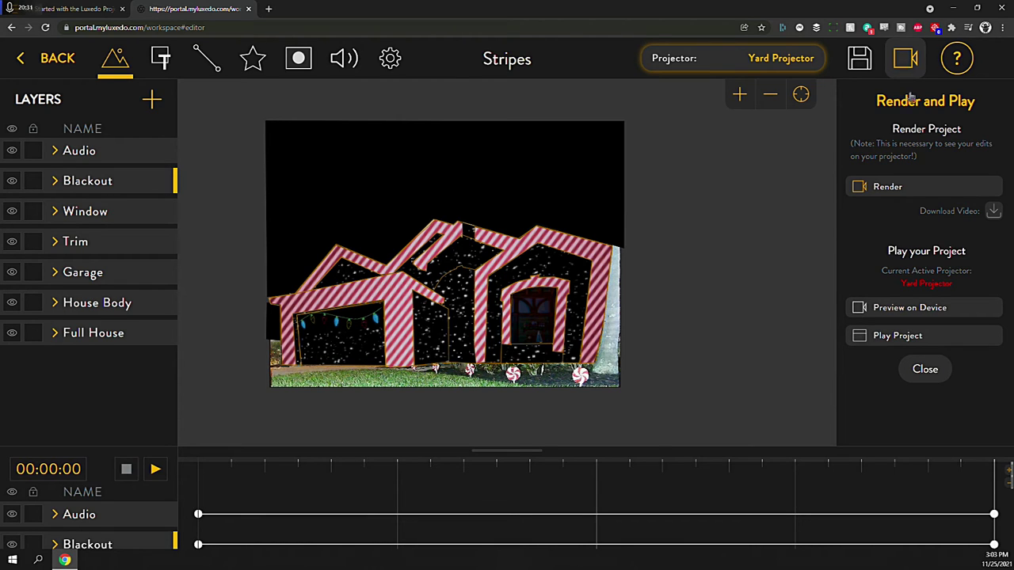
pyautogui.click(994, 213)
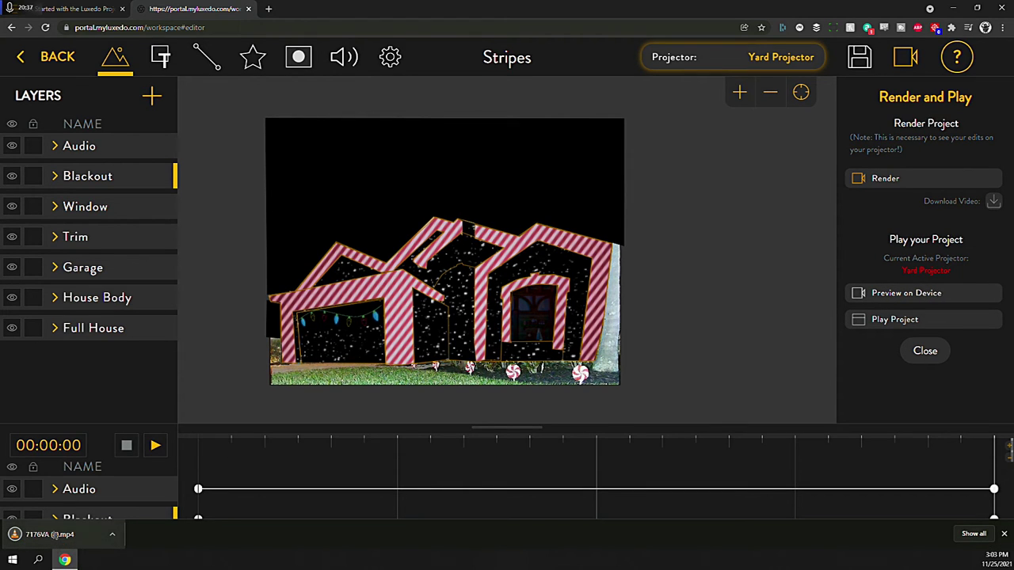
pyautogui.click(51, 535)
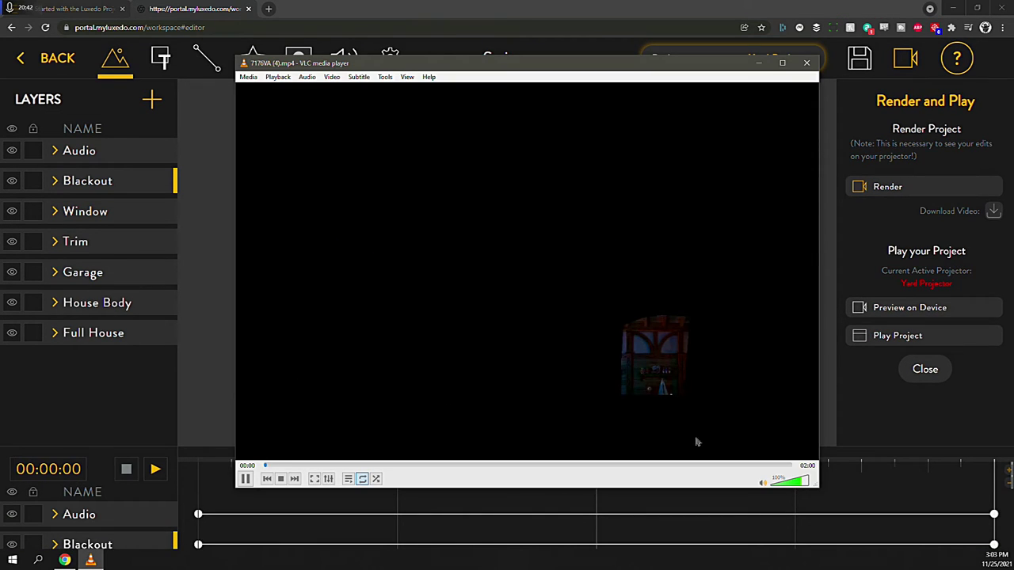